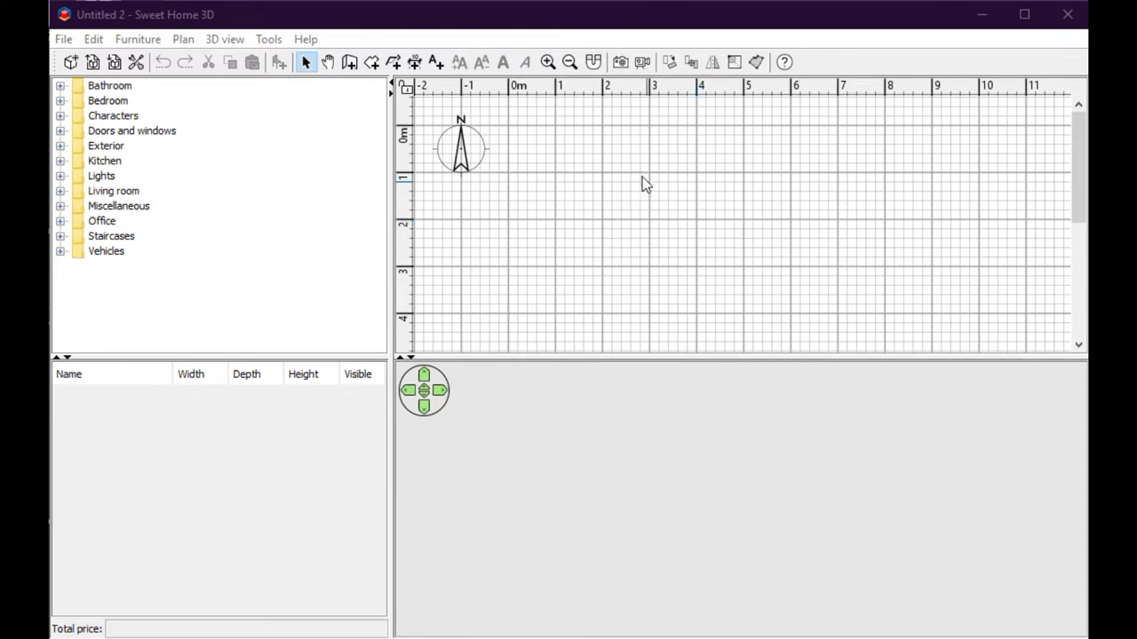
- Draw the L-shaped wall outline corner by corner, closing it at the top-left corner
click(348, 67)
click(348, 64)
click(582, 144)
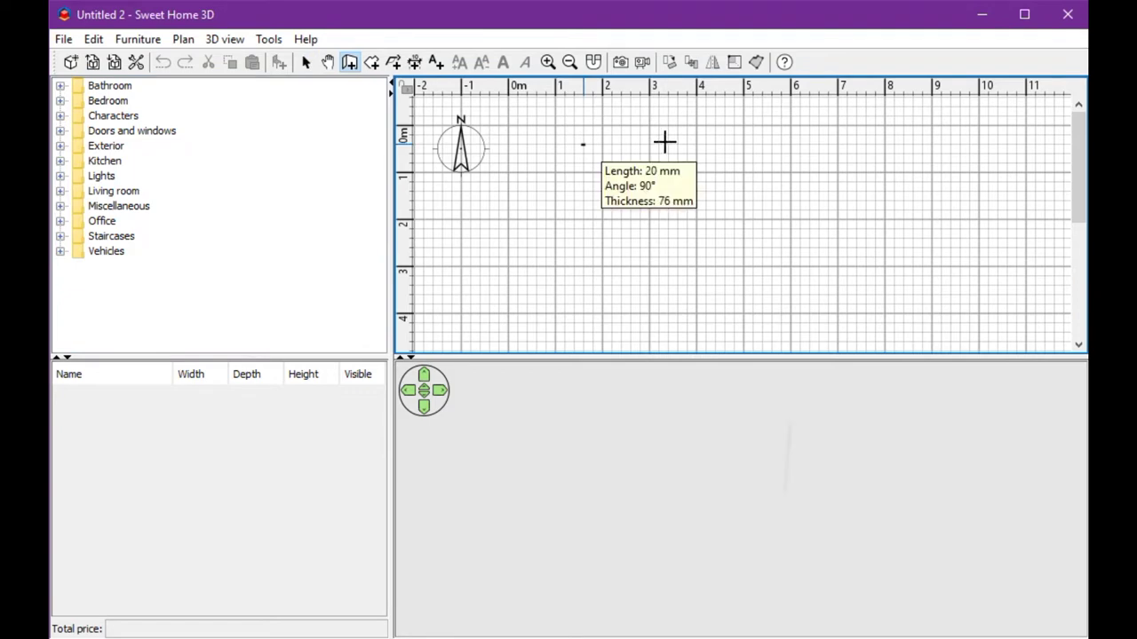
click(788, 143)
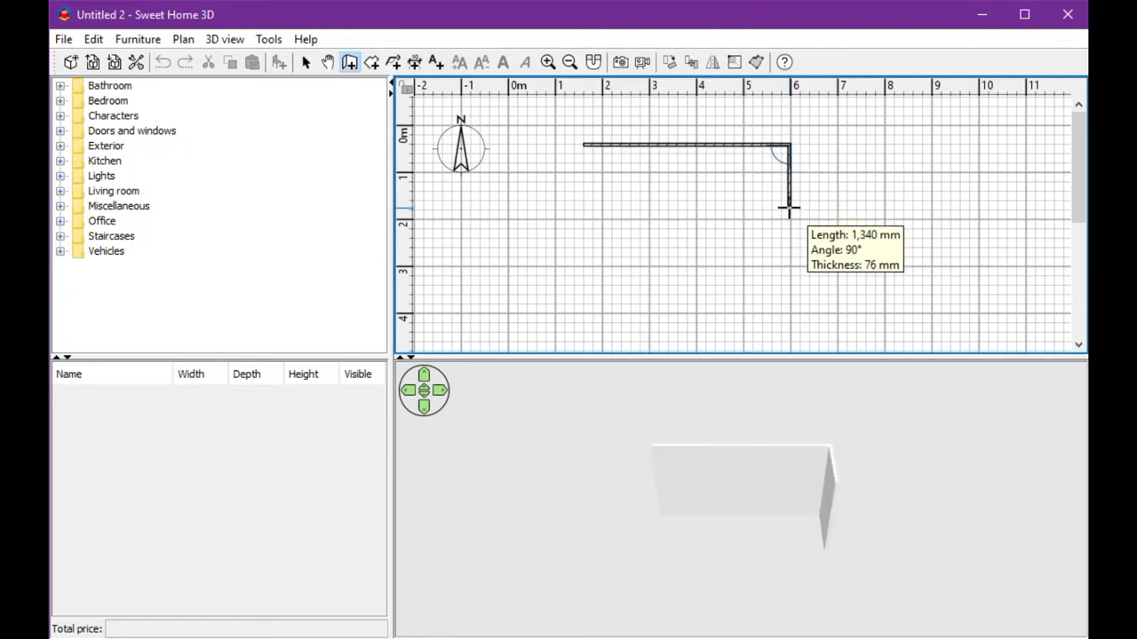
click(787, 282)
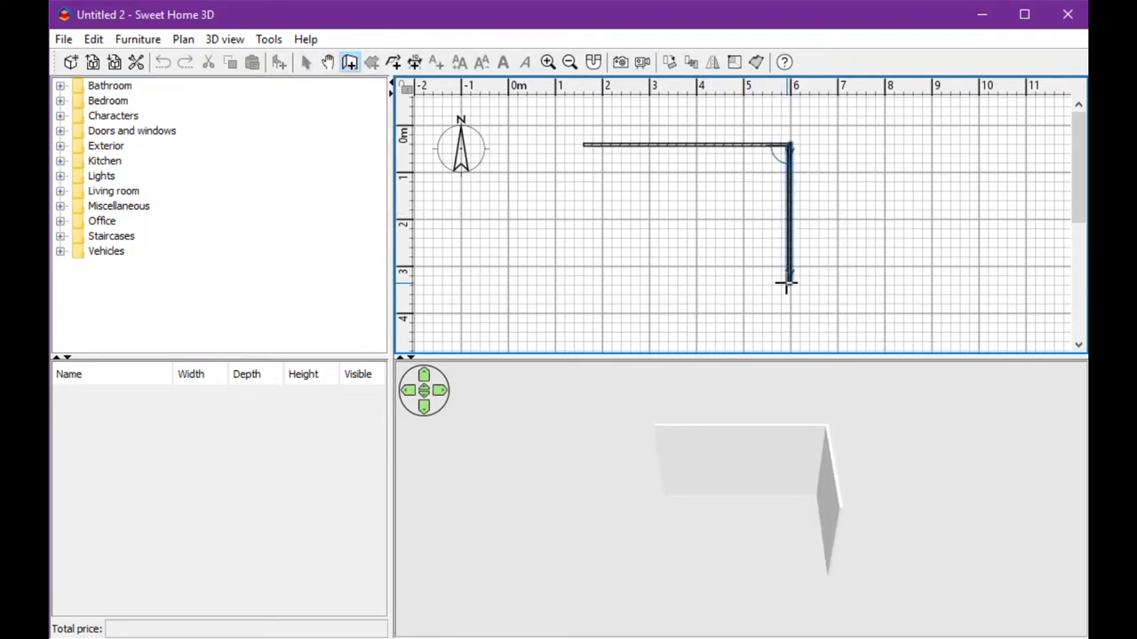
click(622, 283)
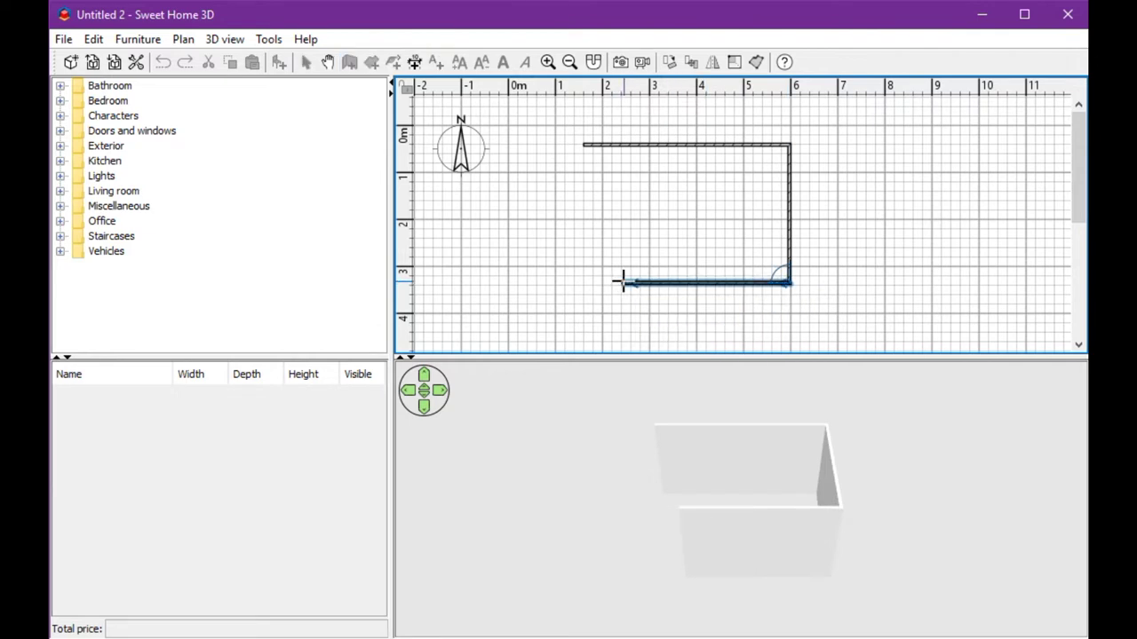
click(624, 218)
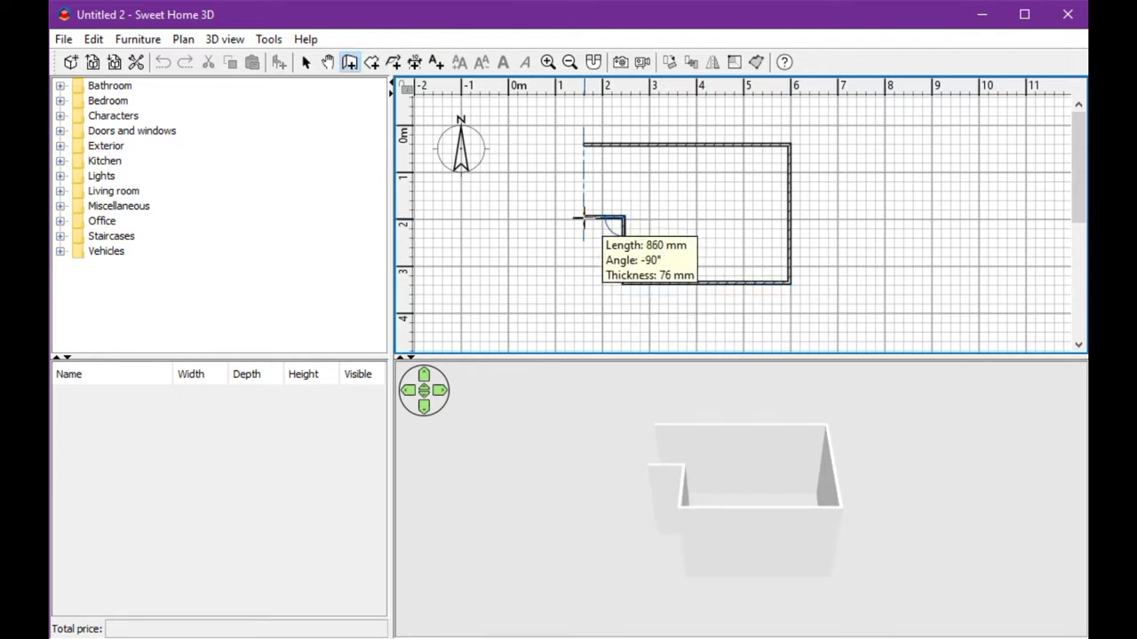
click(584, 217)
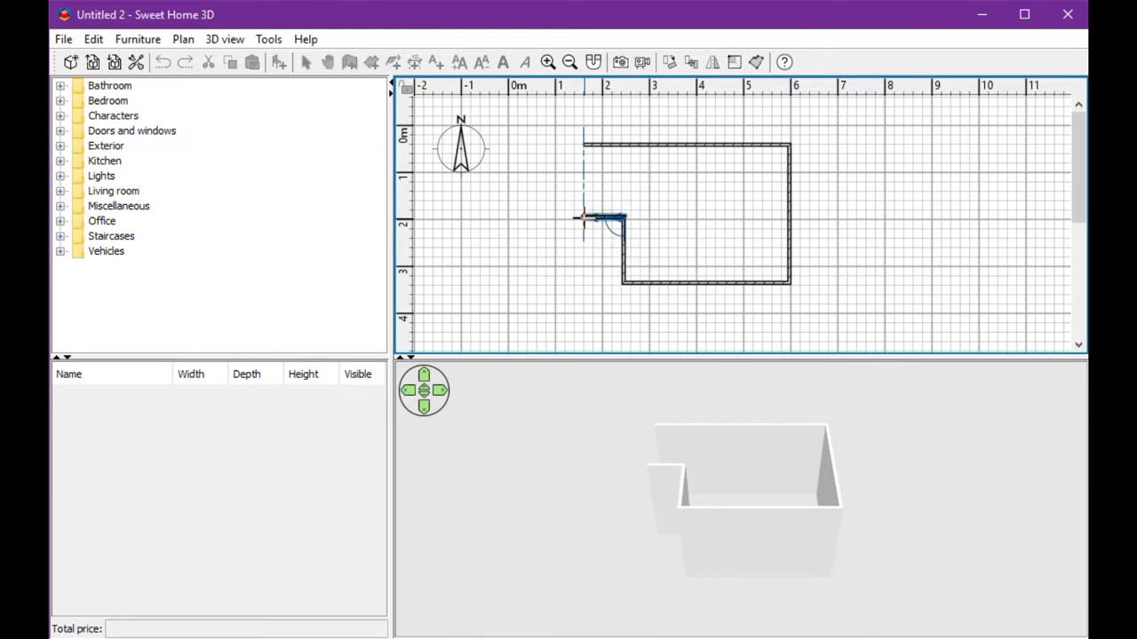
click(584, 143)
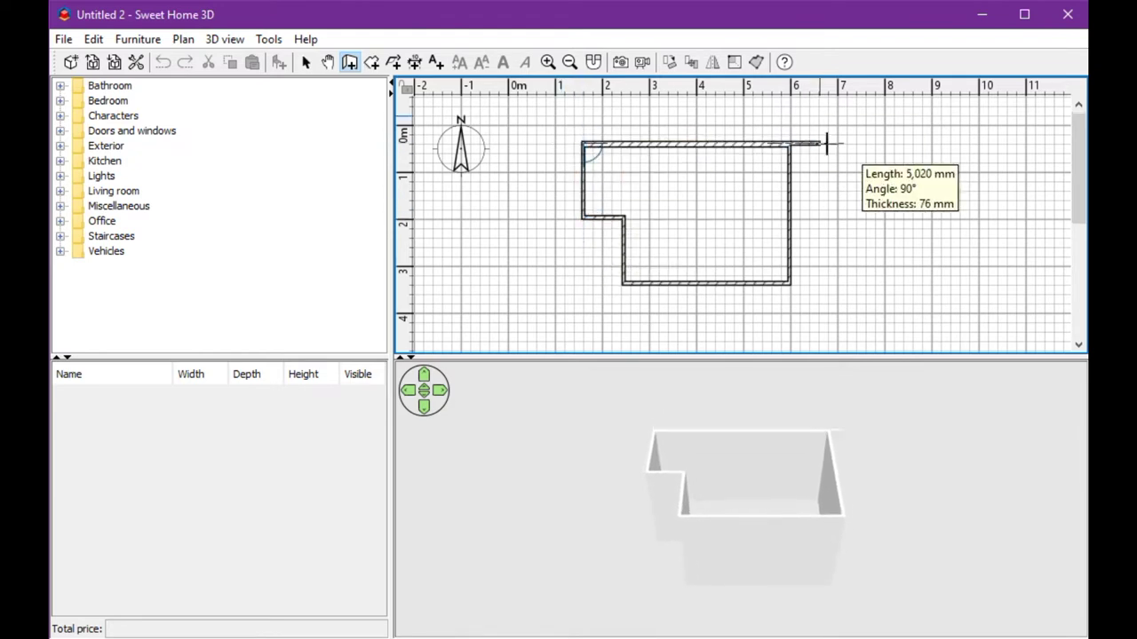
- Switch back to Select mode and deselect the new walls
right_click(571, 134)
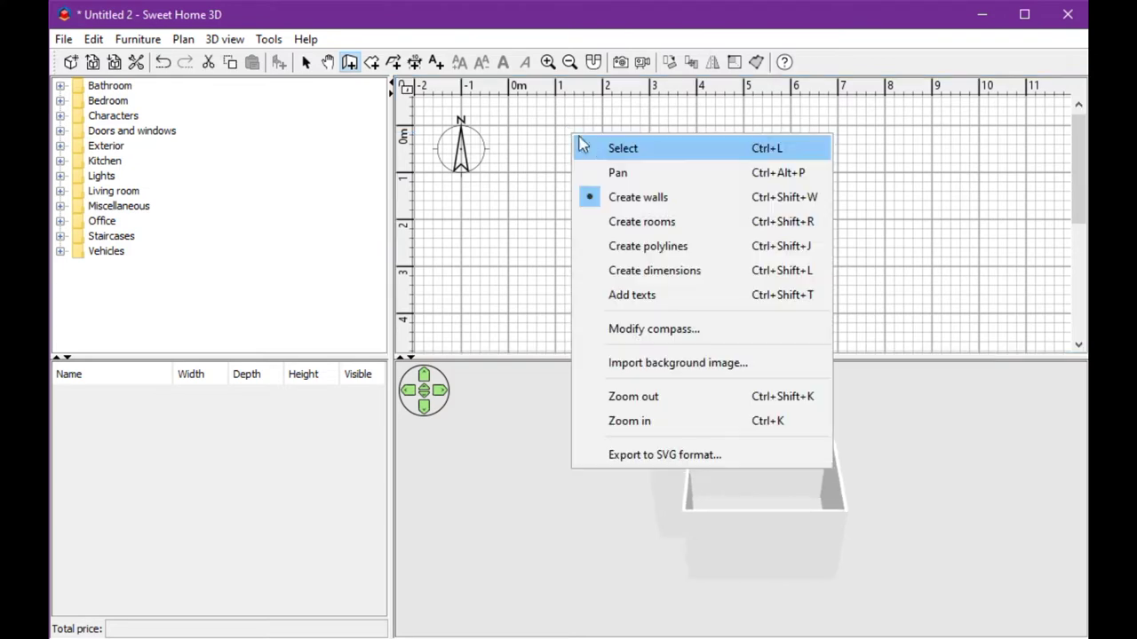
click(582, 146)
click(871, 203)
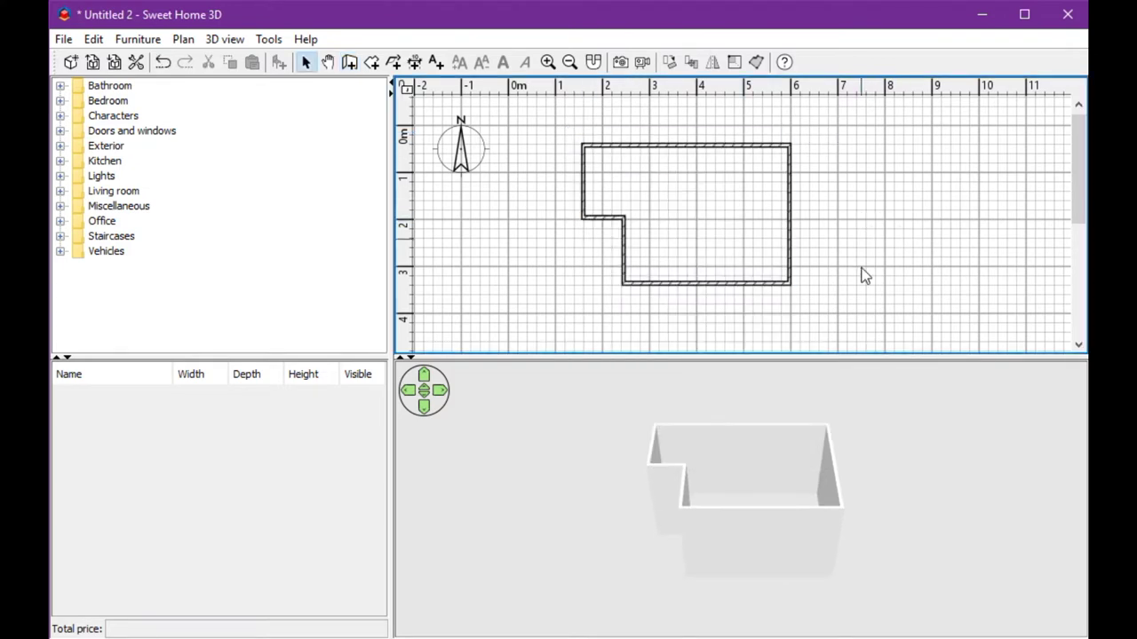
- Orbit the 3D view into the walls and check the Tools menu's greyed-out Generate roof item
drag(946, 493, 770, 535)
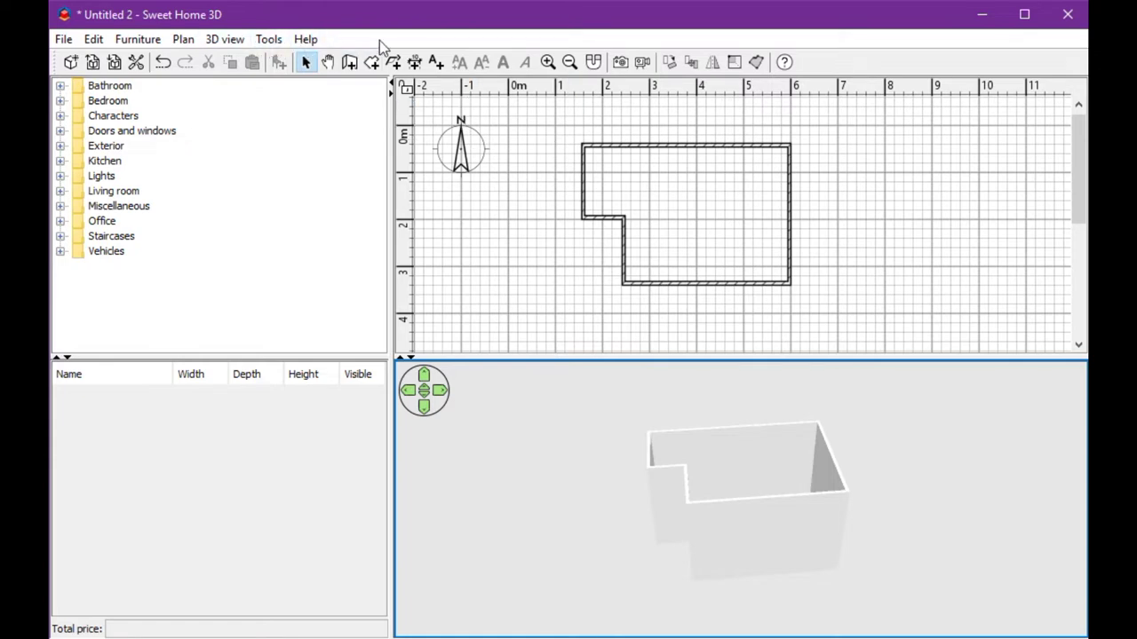
click(270, 40)
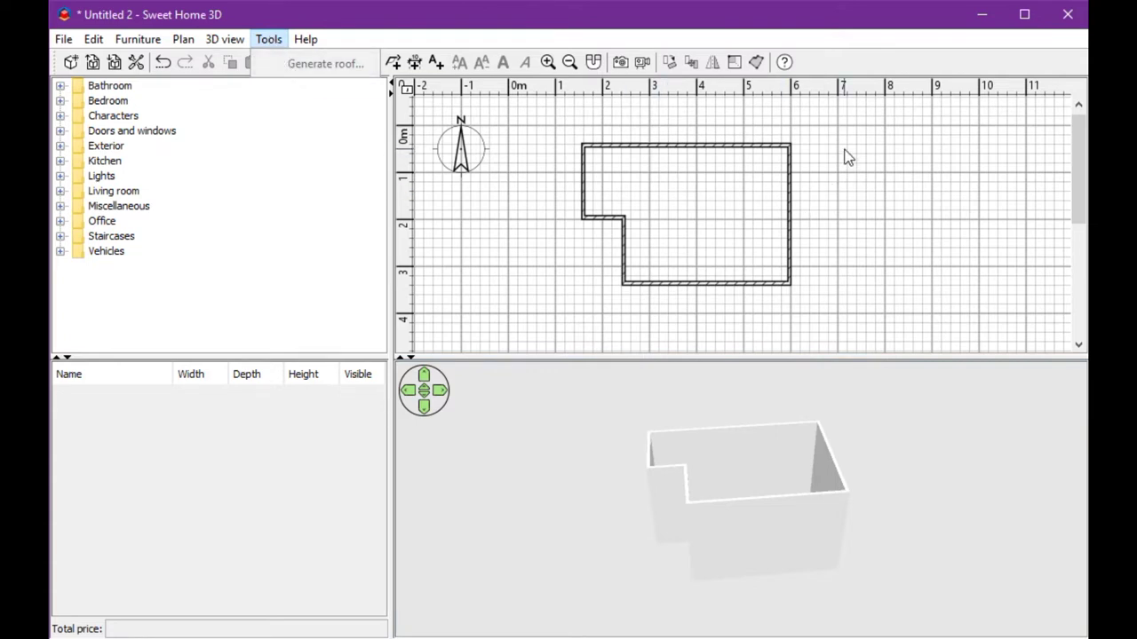
- In Chrome, open the Plug-ins and tools page and scroll down to GenerateRoof v.3.0.sh3p
key(alt+Tab)
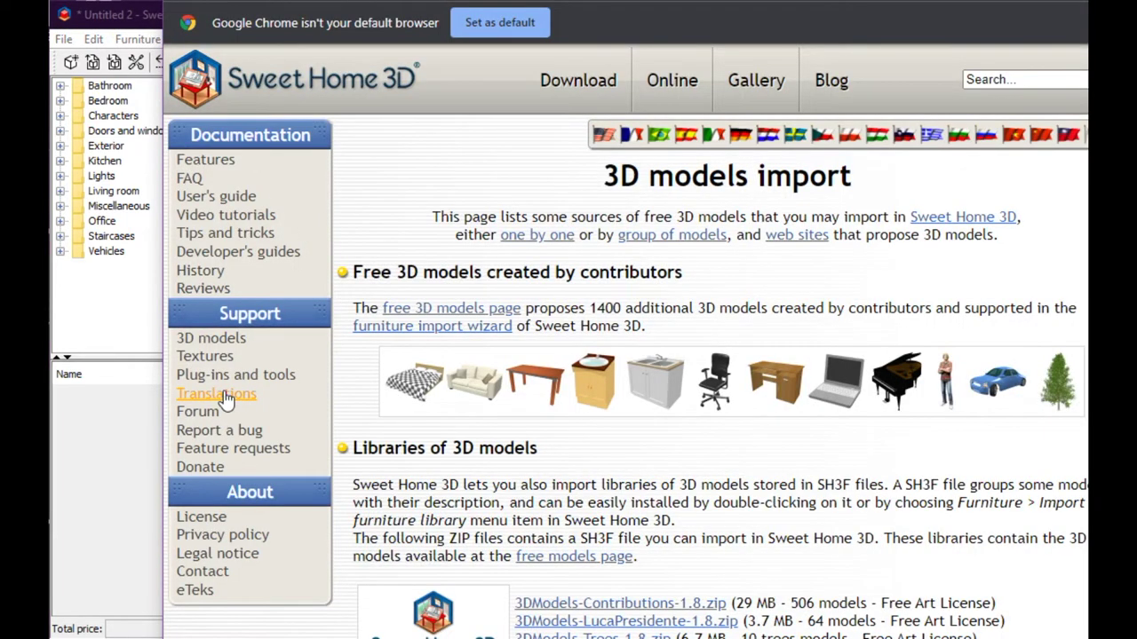
click(236, 380)
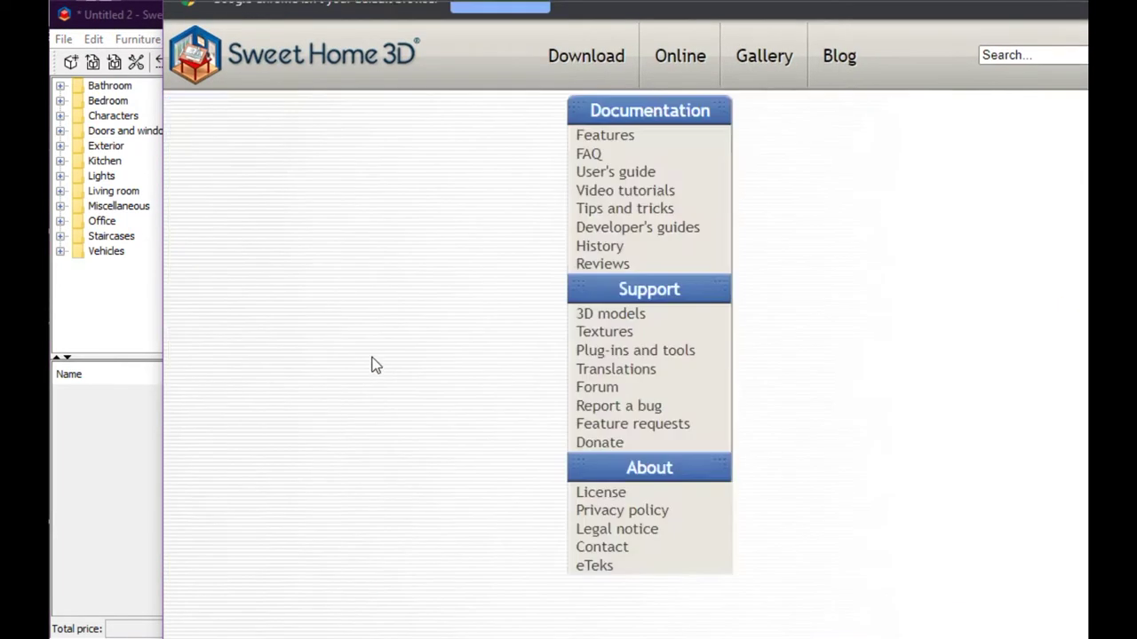
scroll(435, 337, down, 5)
scroll(472, 284, down, 3)
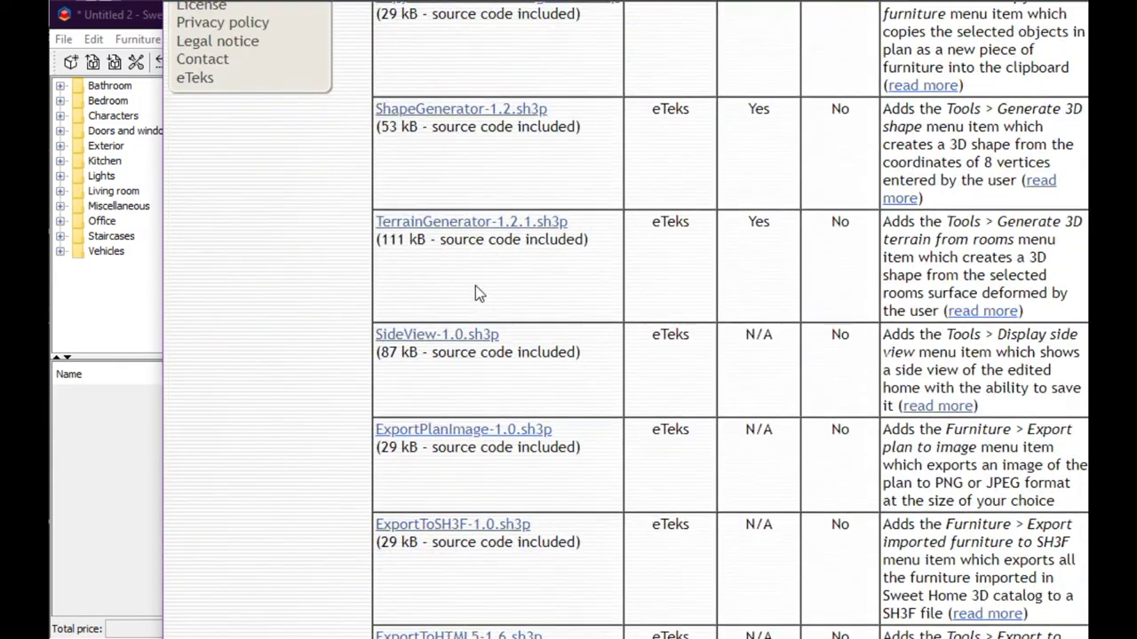
scroll(475, 292, down, 8)
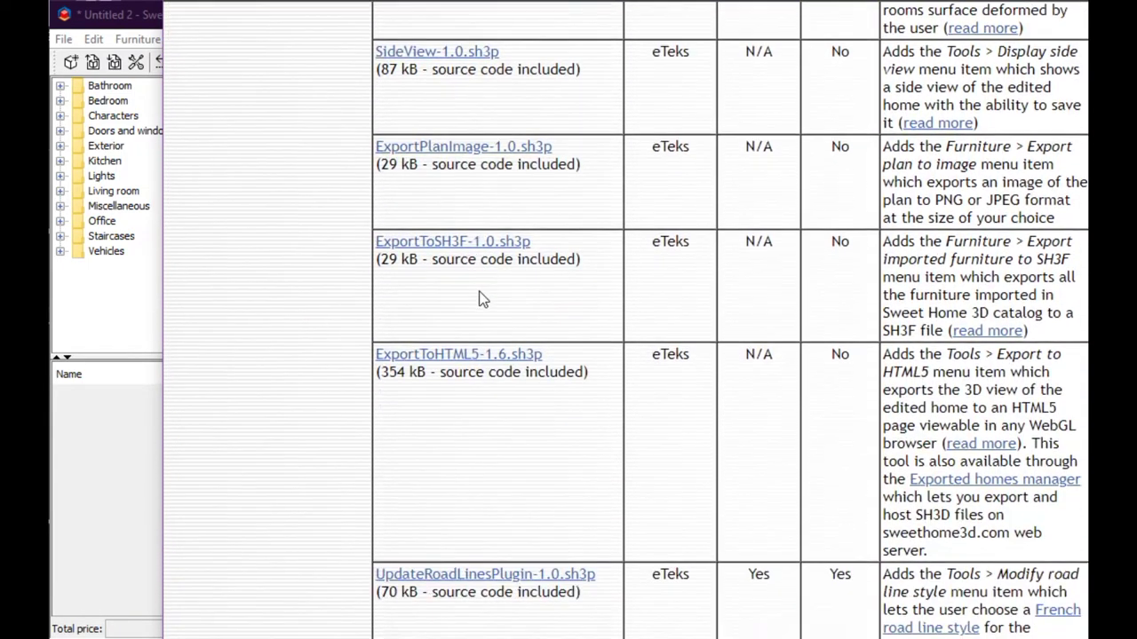
scroll(539, 372, down, 3)
scroll(498, 417, down, 3)
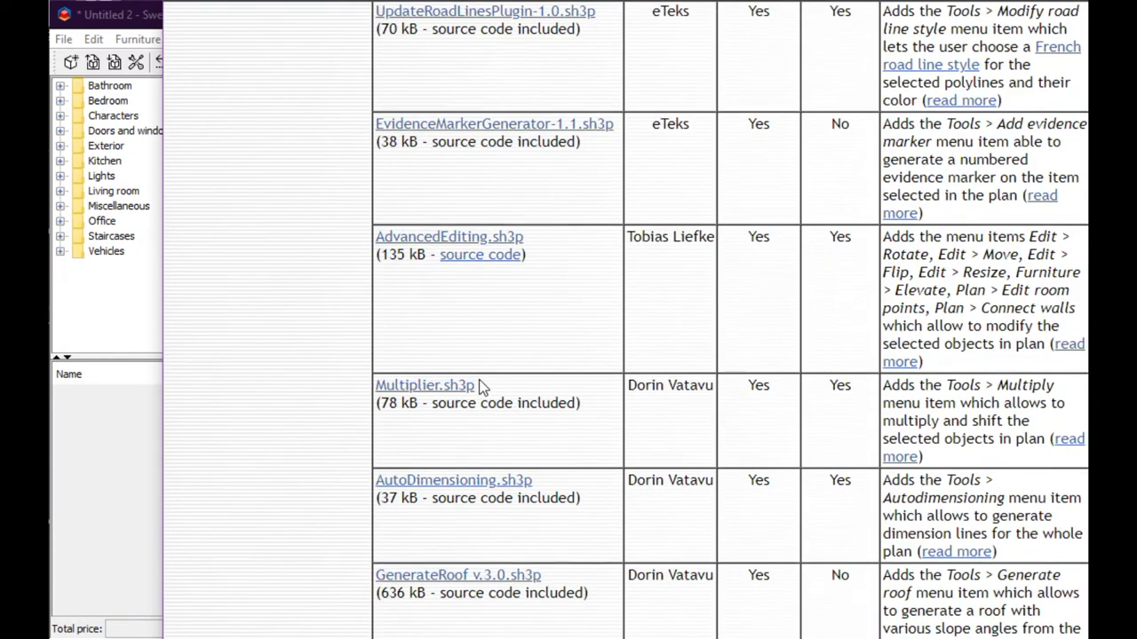
scroll(484, 415, down, 2)
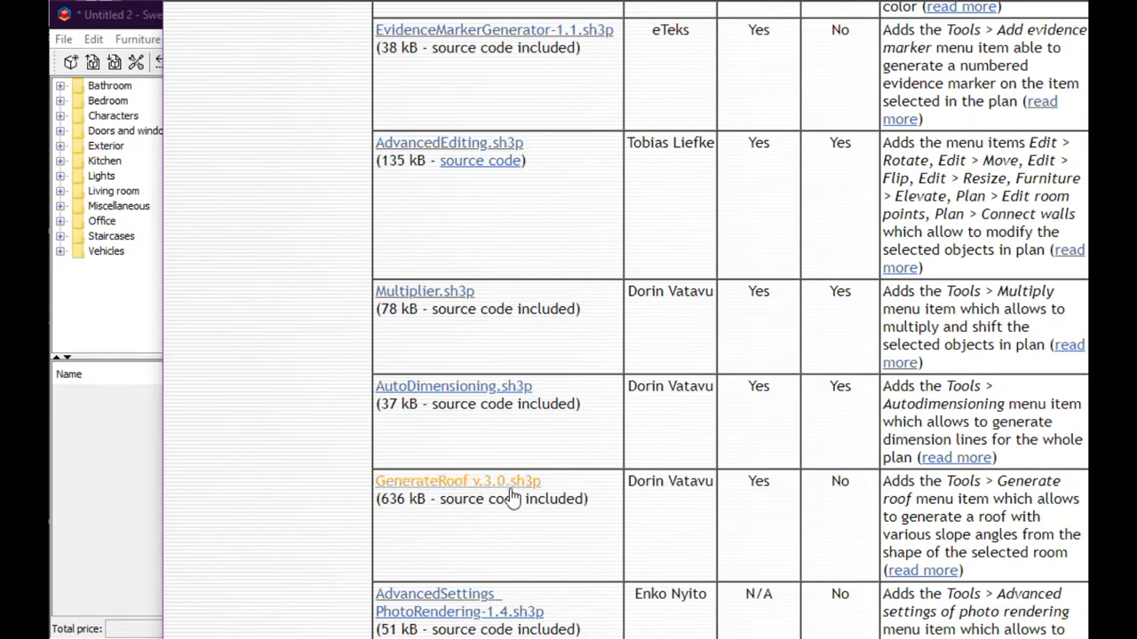
key(alt+Tab)
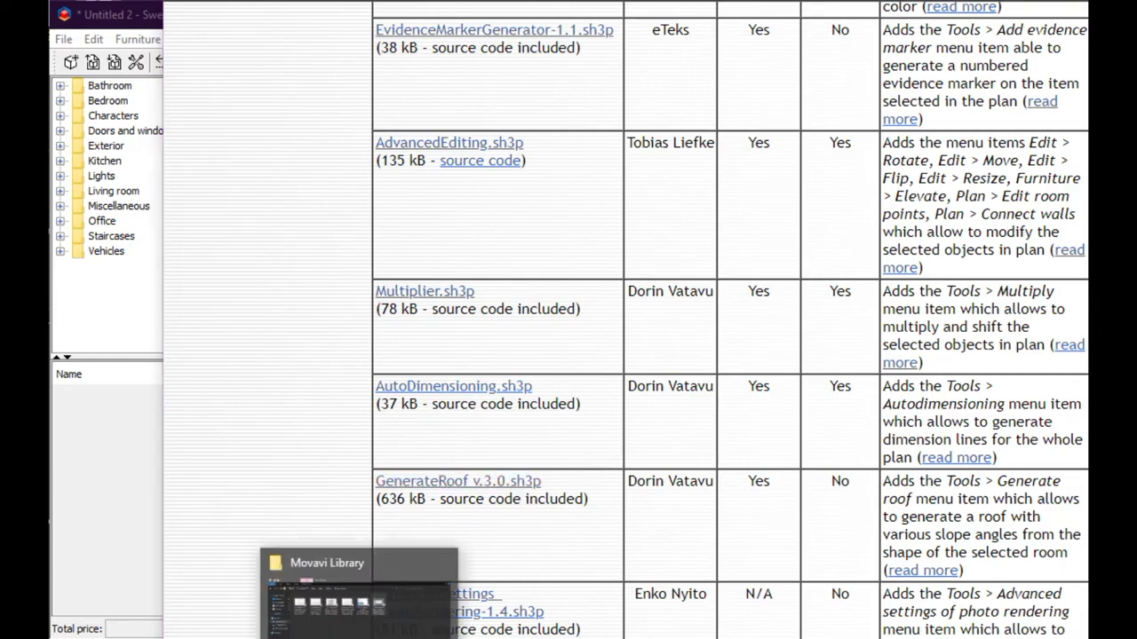
- Browse to AppData\Roaming\eTeks\Sweet Home 3D\plugins and select GenerateRoof v.3.0.sh3p
click(315, 212)
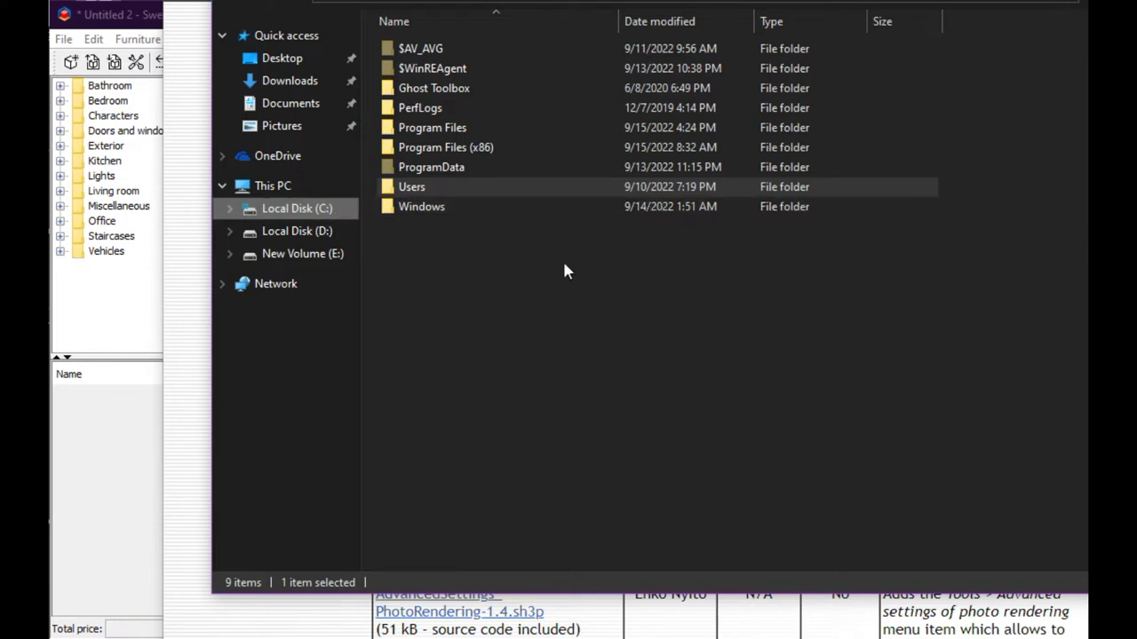
double_click(447, 188)
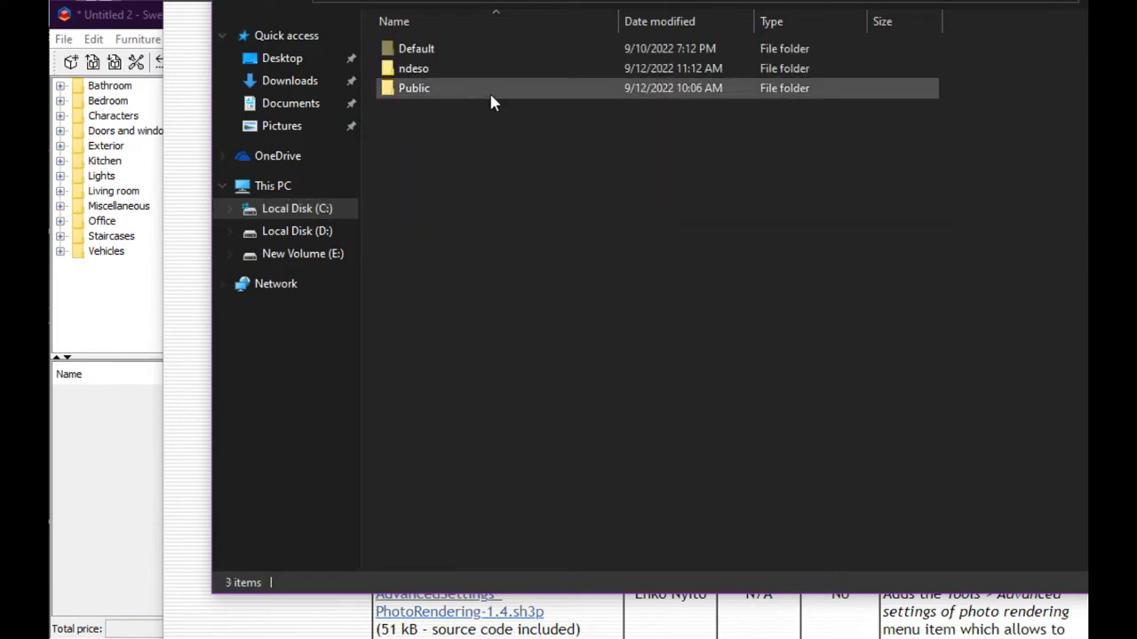
double_click(420, 75)
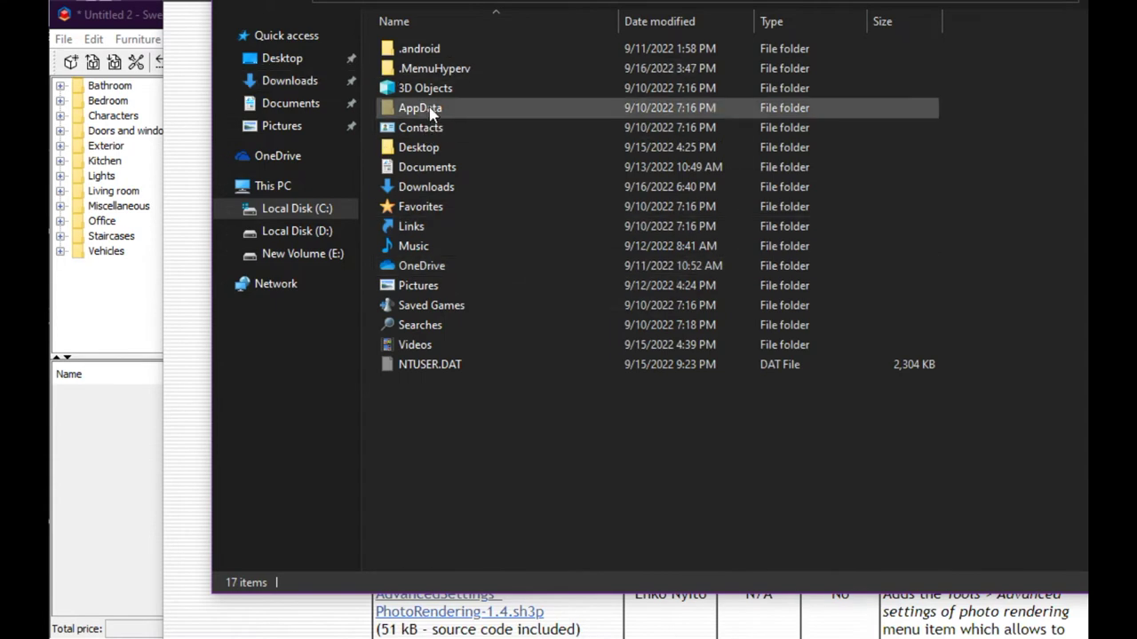
double_click(431, 110)
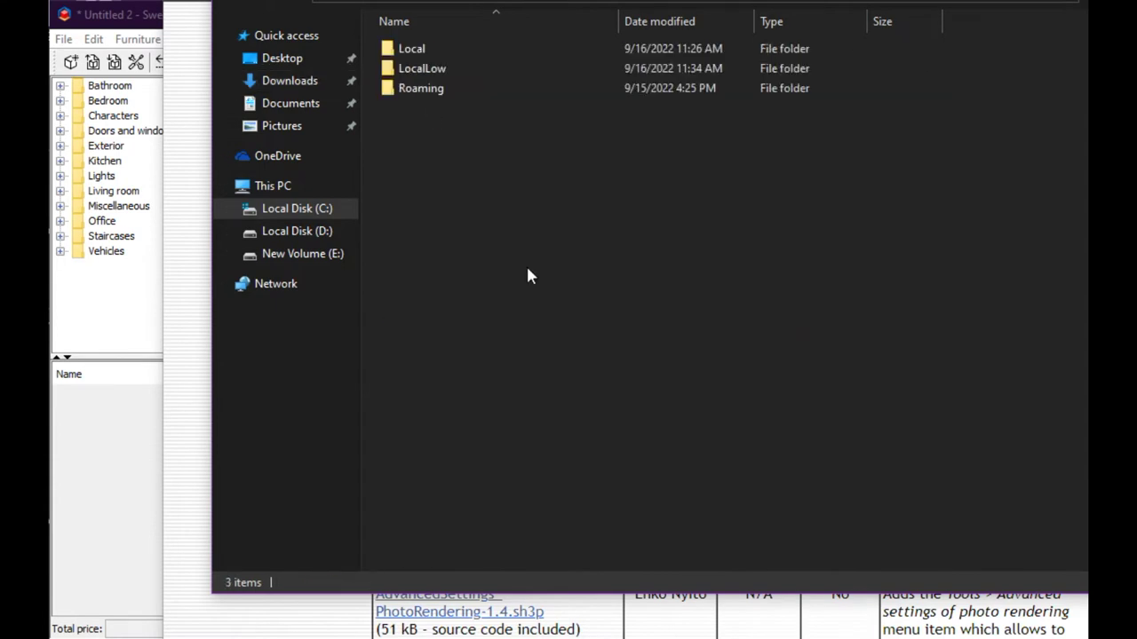
double_click(421, 90)
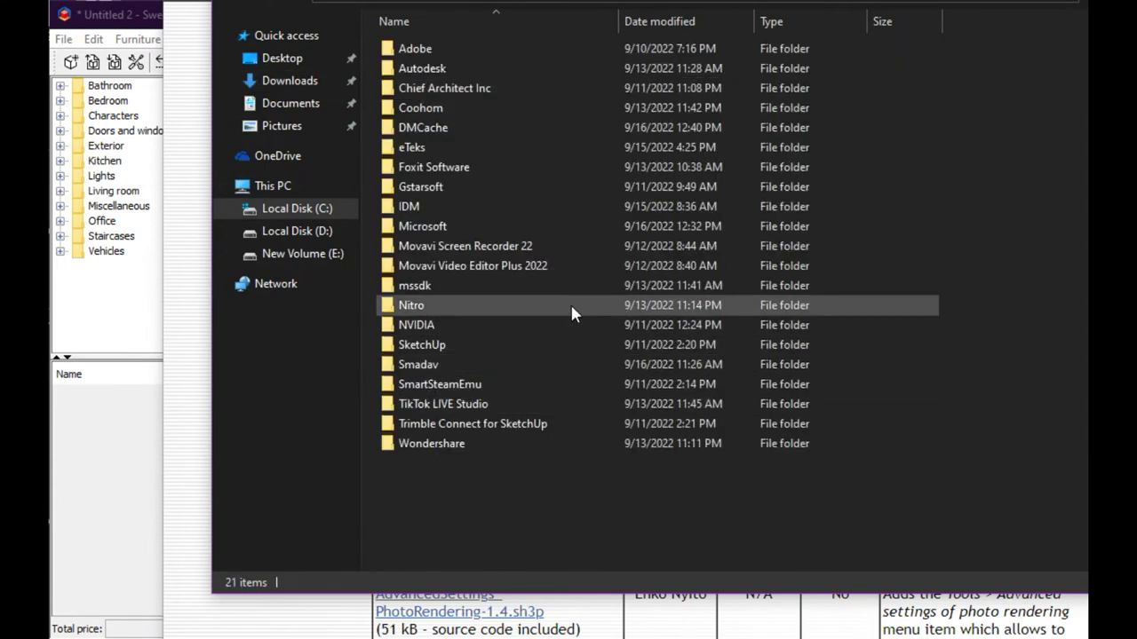
double_click(424, 149)
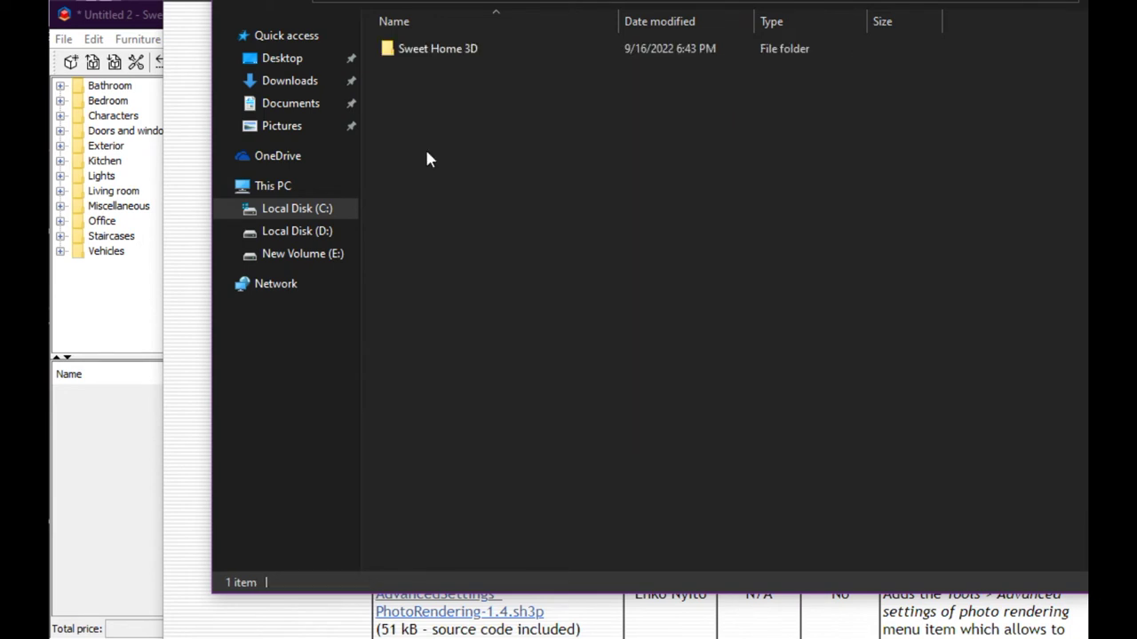
double_click(421, 49)
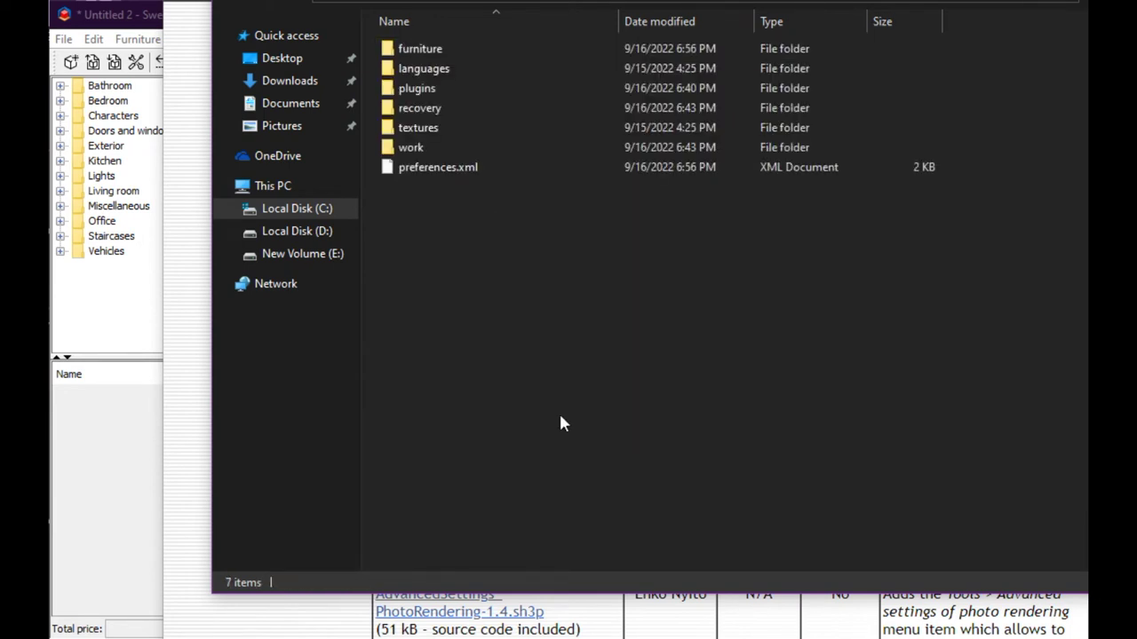
double_click(423, 94)
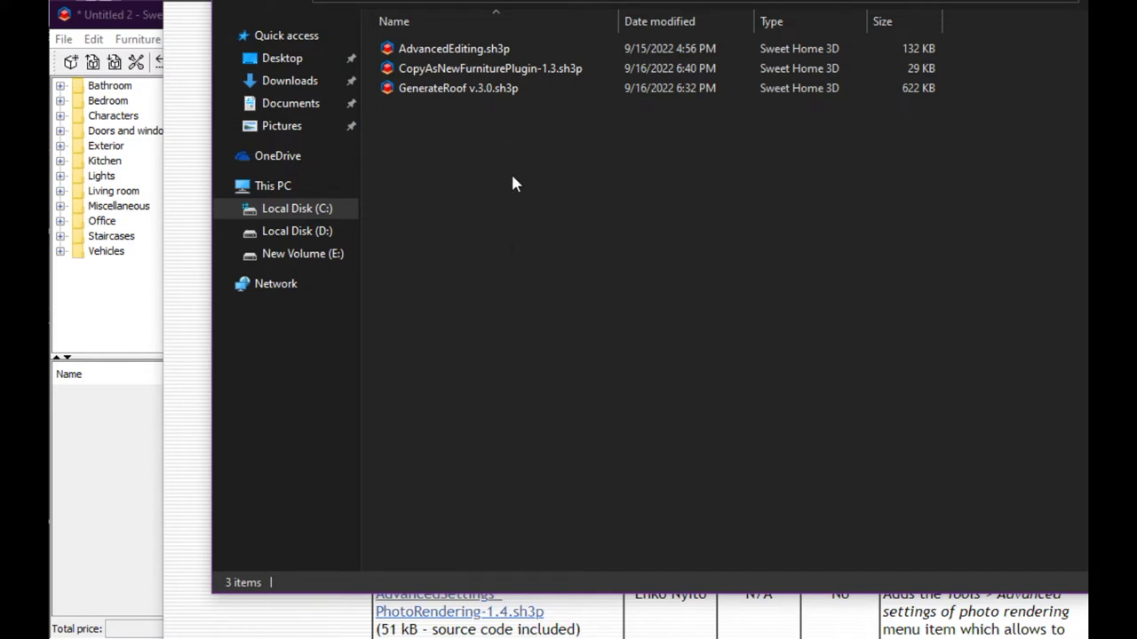
click(458, 100)
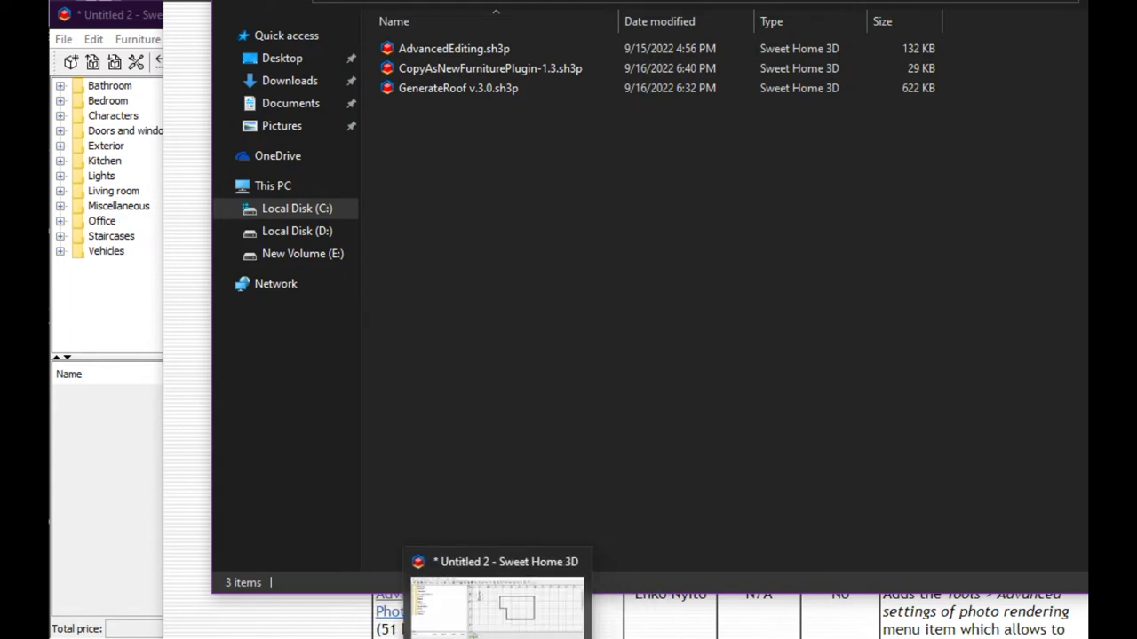
click(498, 604)
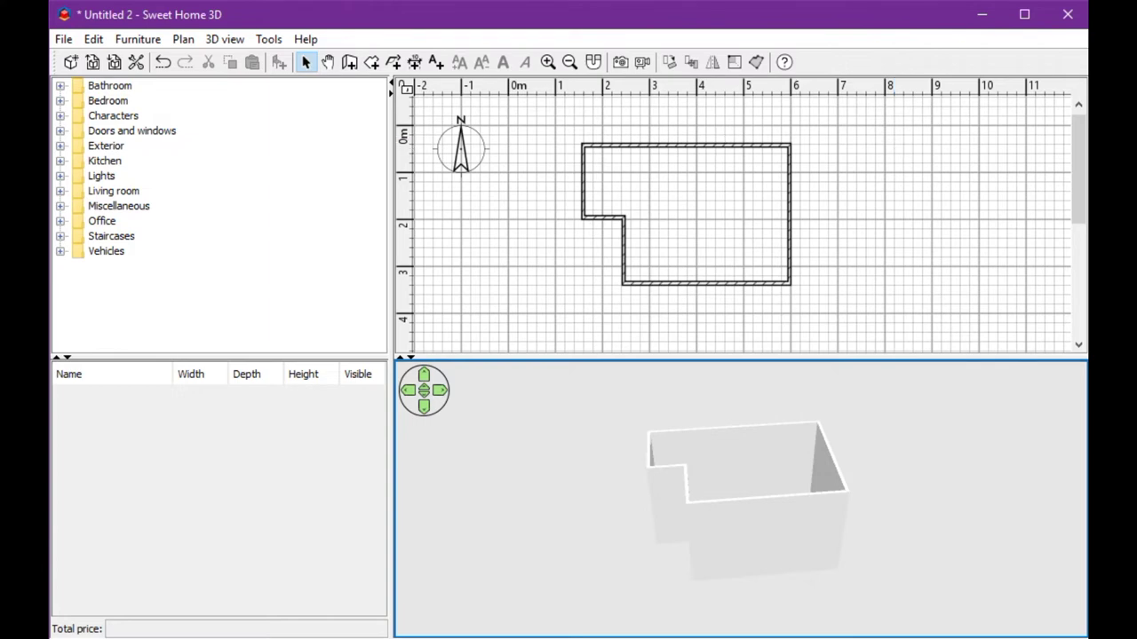
- Trace a 19.59 m² room along the walls' outer L-shaped corners, then return to Select mode
click(184, 39)
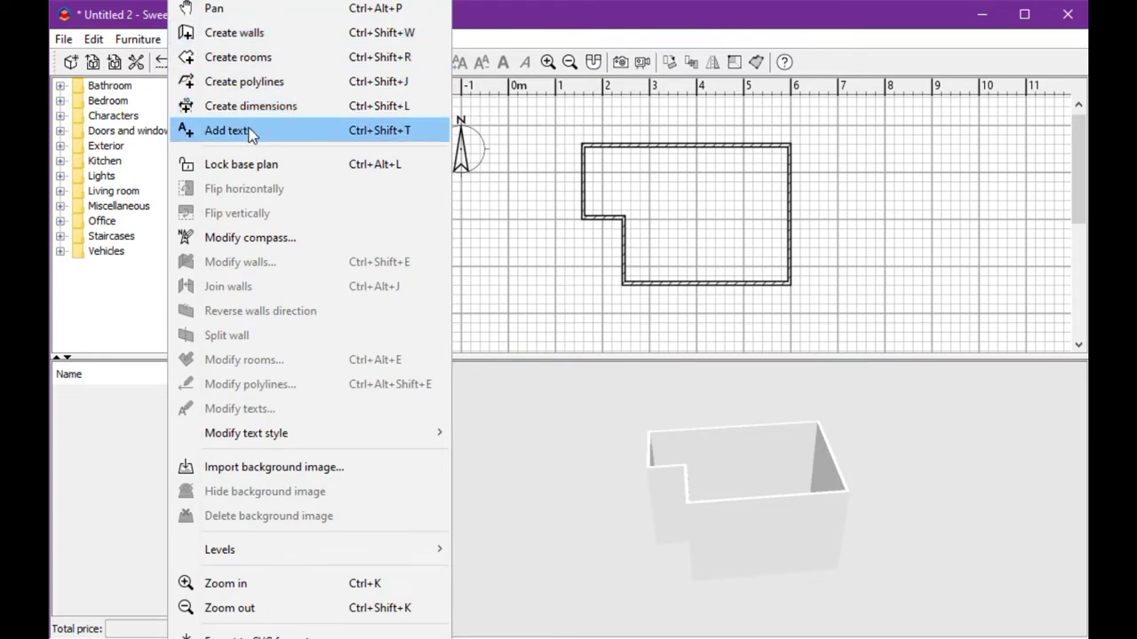
click(253, 58)
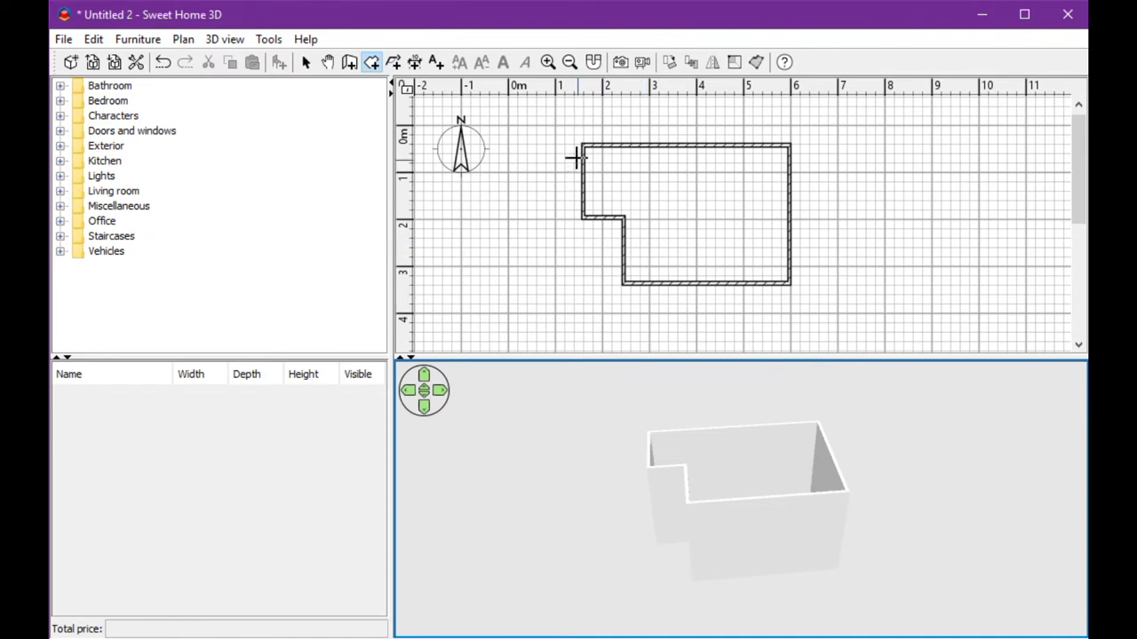
click(572, 129)
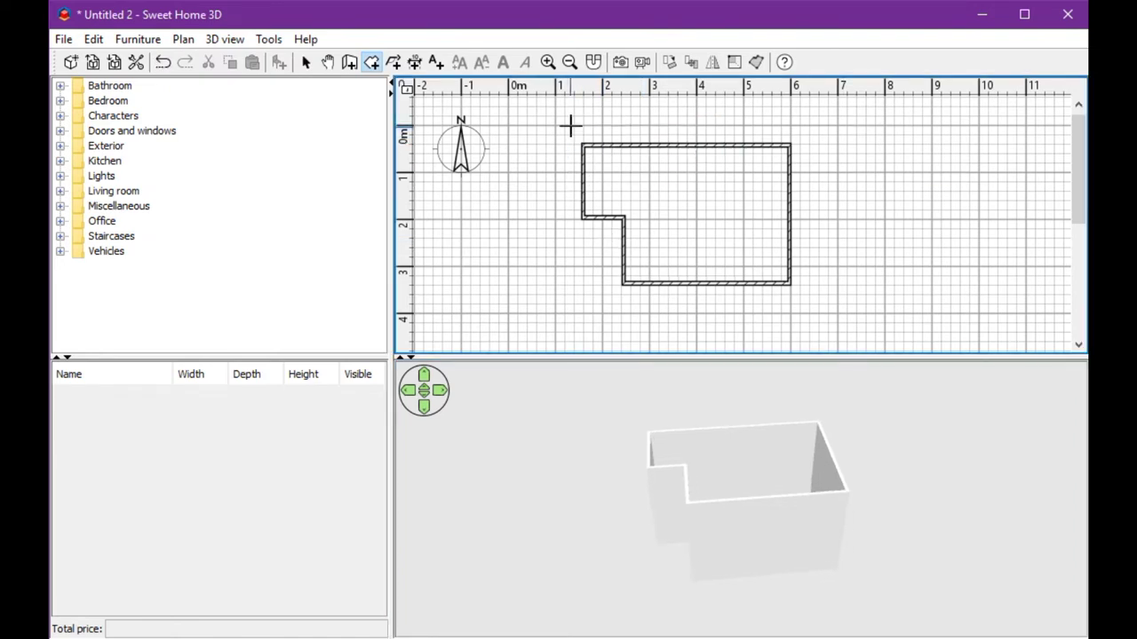
click(572, 124)
click(811, 123)
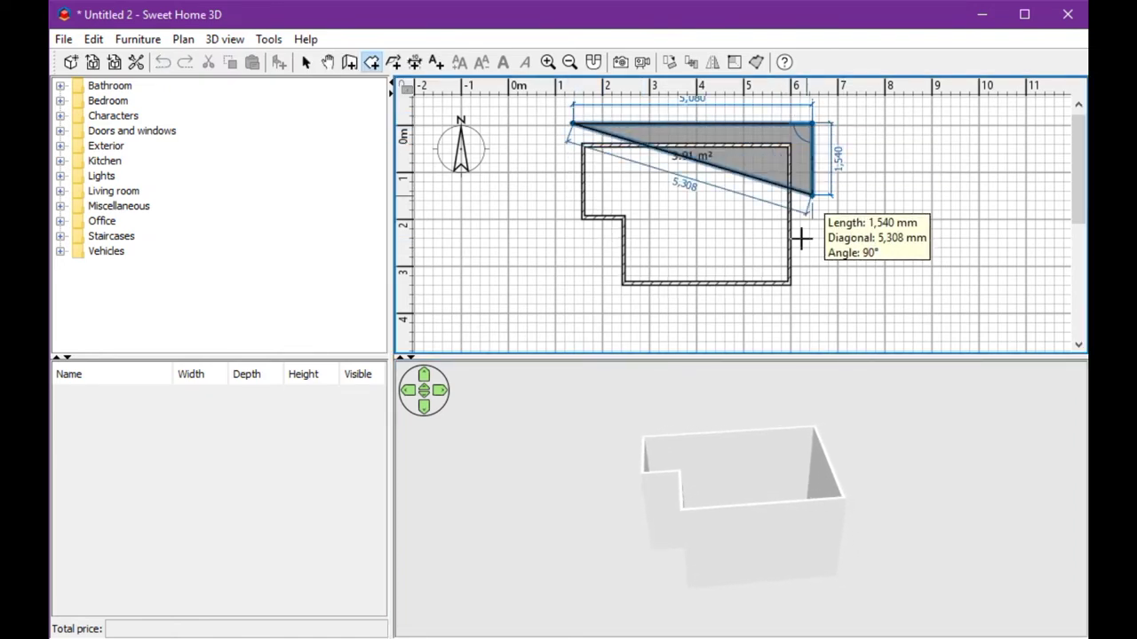
click(811, 311)
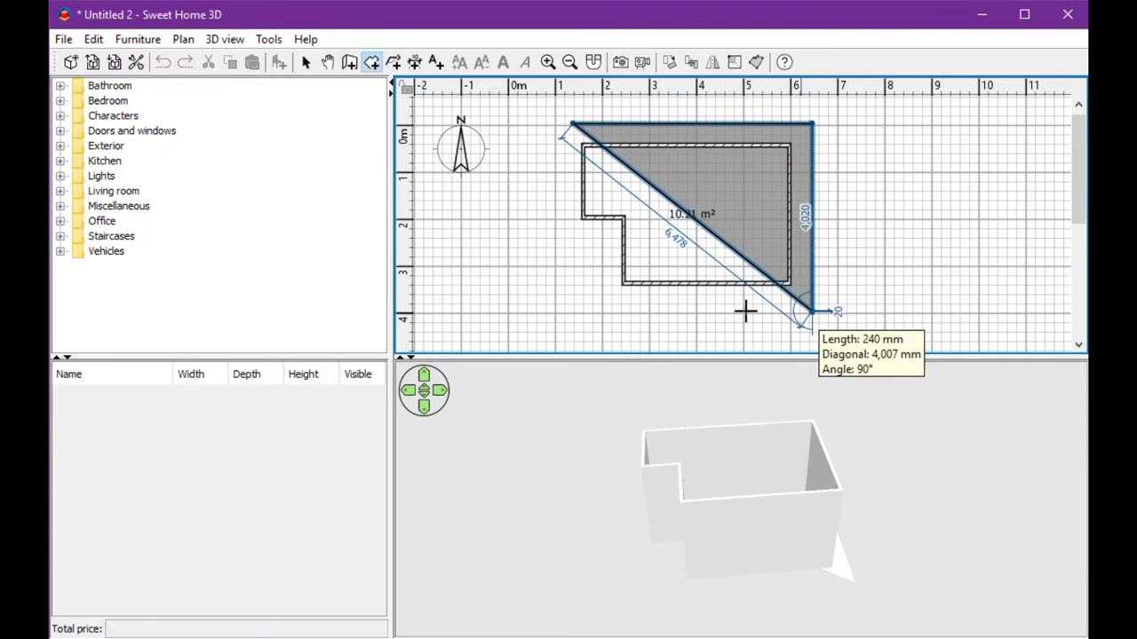
click(599, 311)
click(599, 252)
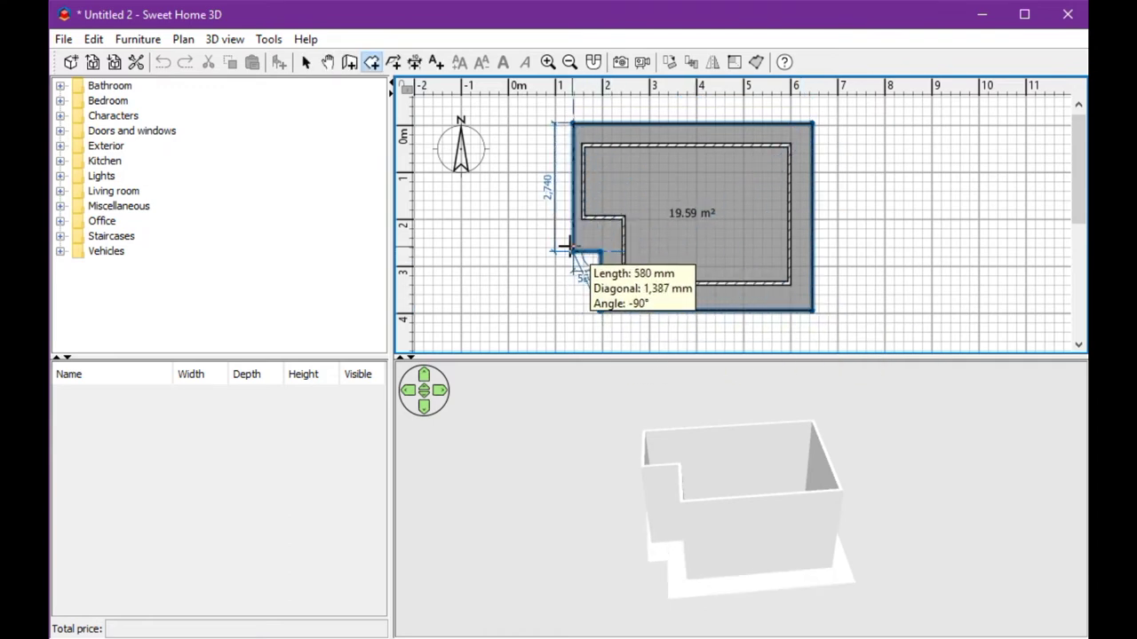
double_click(568, 250)
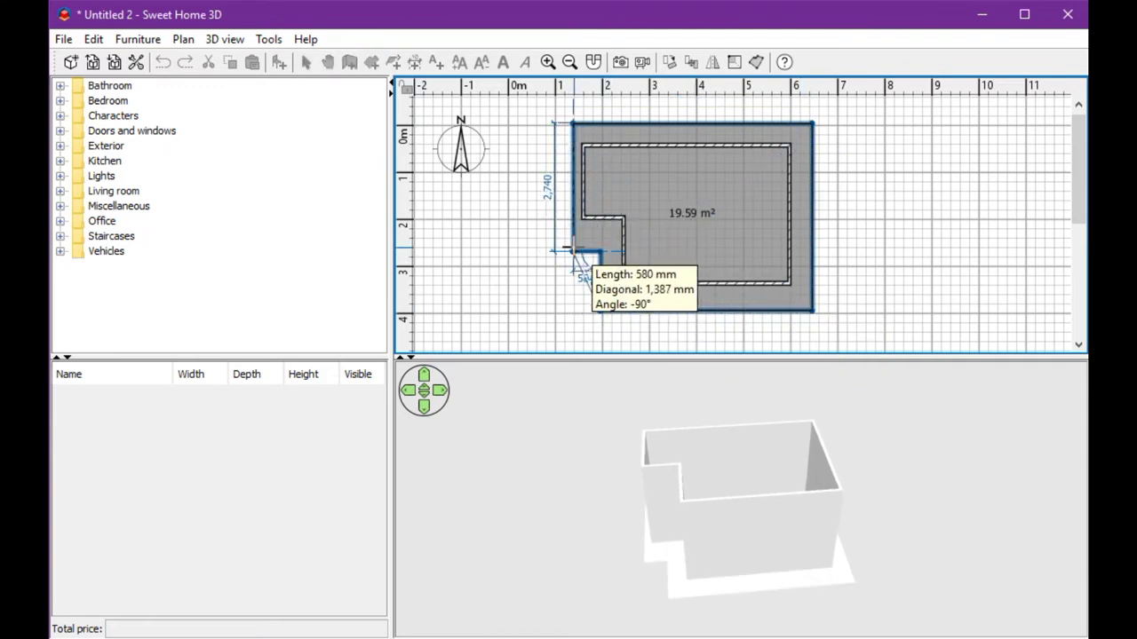
right_click(575, 251)
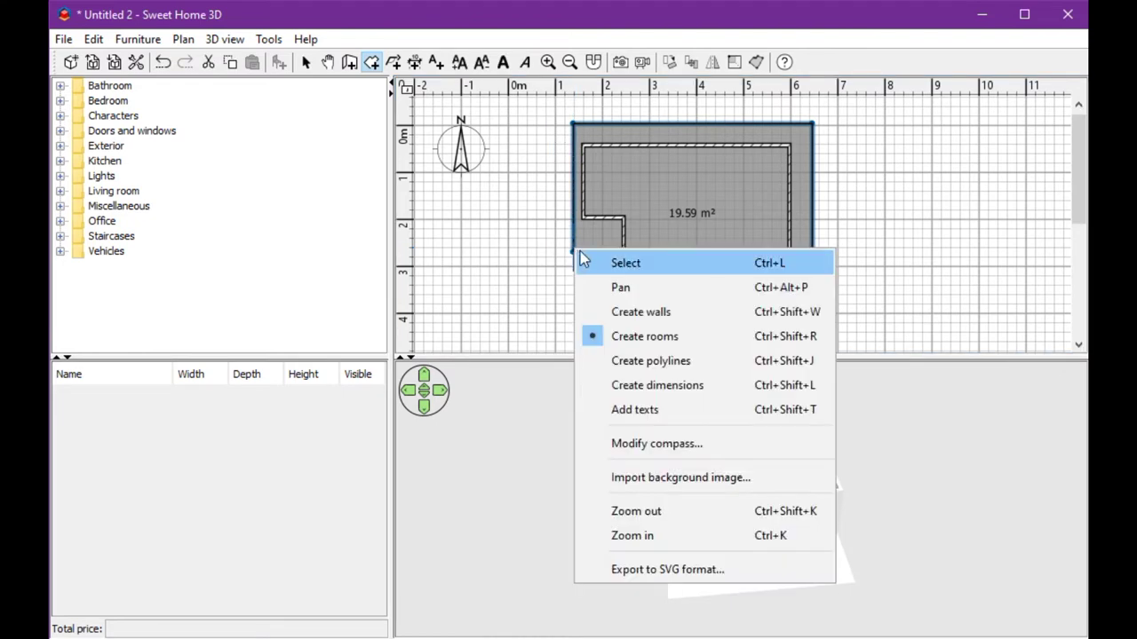
click(621, 261)
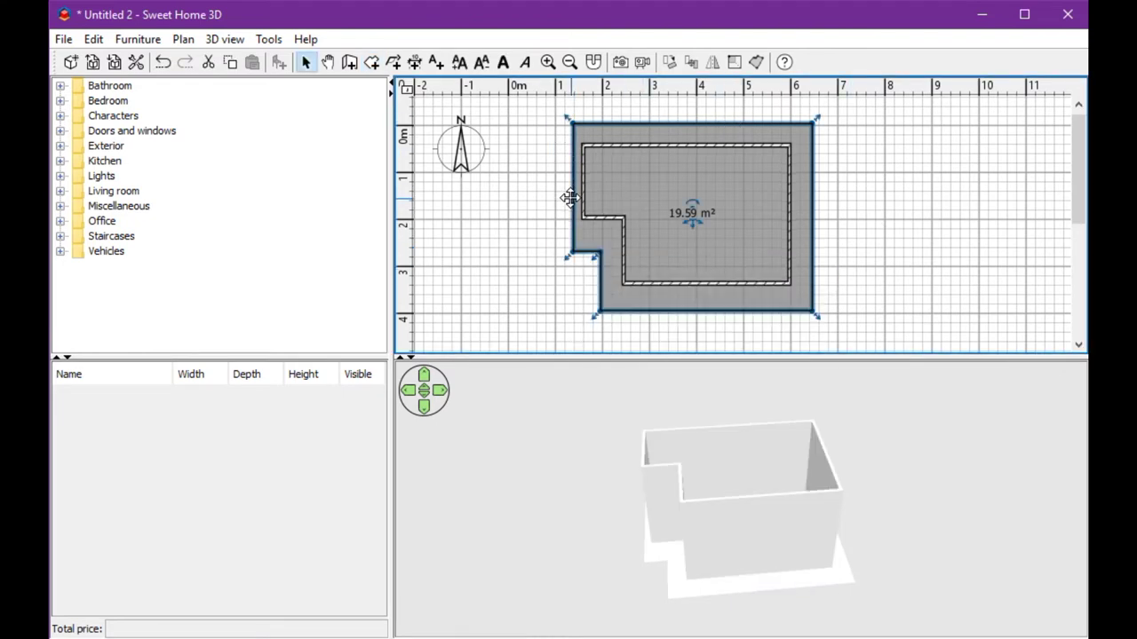
- Nudge the room slightly into place over the walls, then select everything with Ctrl+A
drag(568, 195, 566, 187)
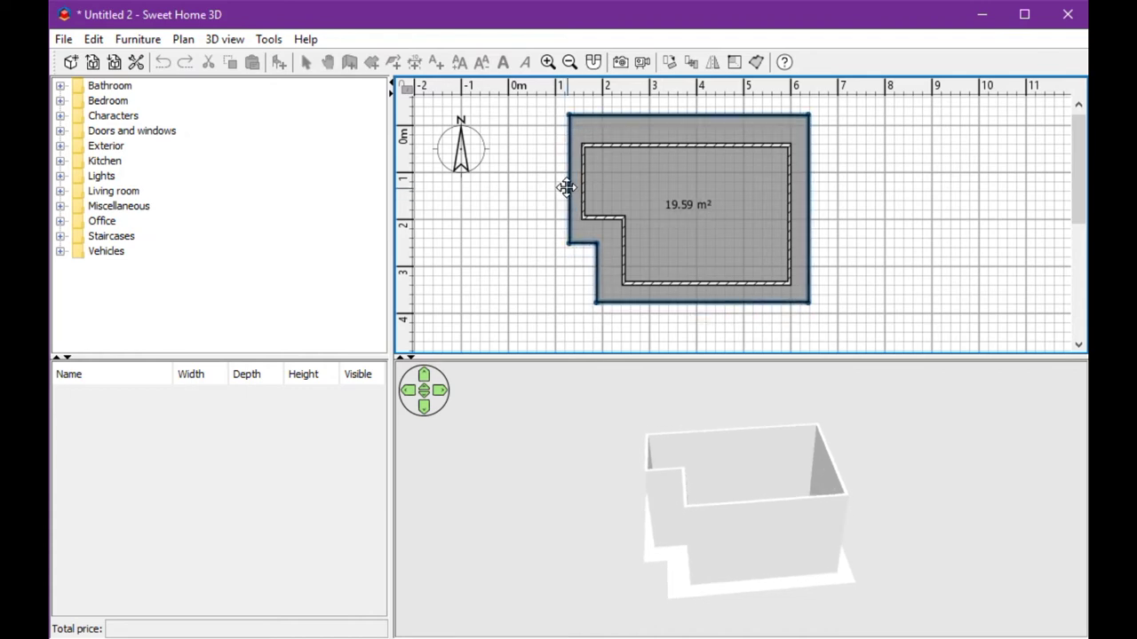
drag(566, 187, 565, 191)
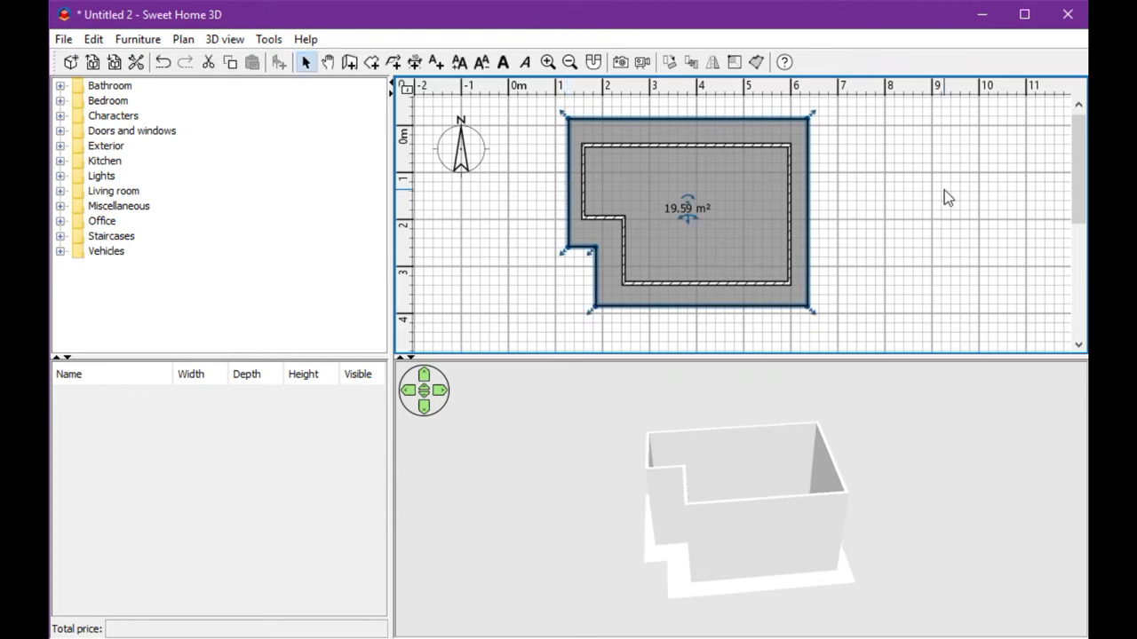
click(918, 182)
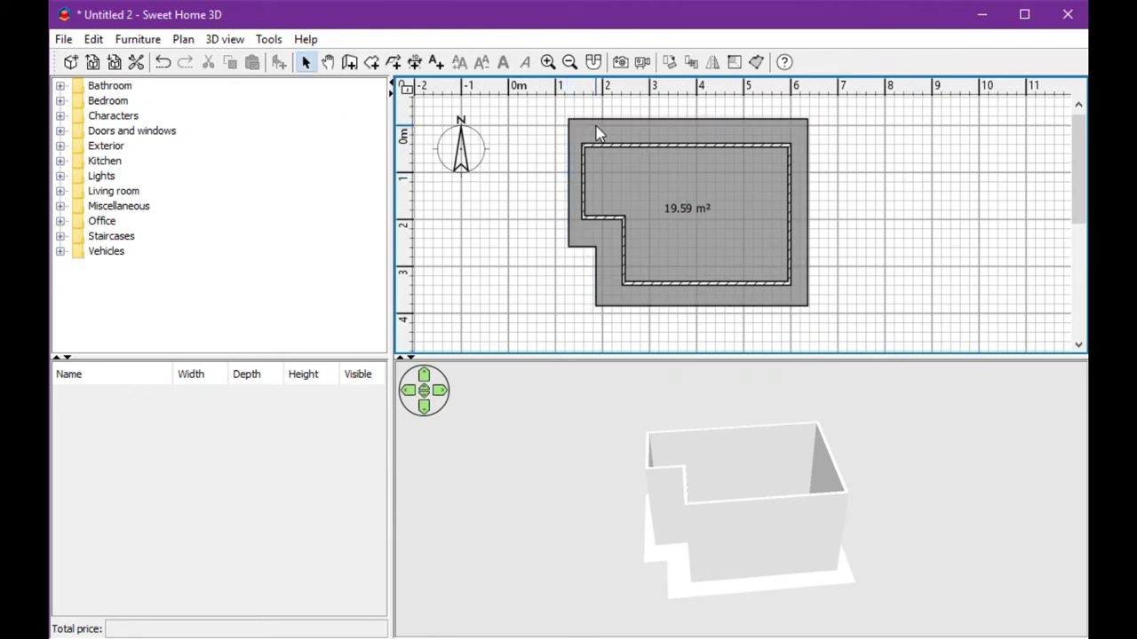
key(ctrl+a)
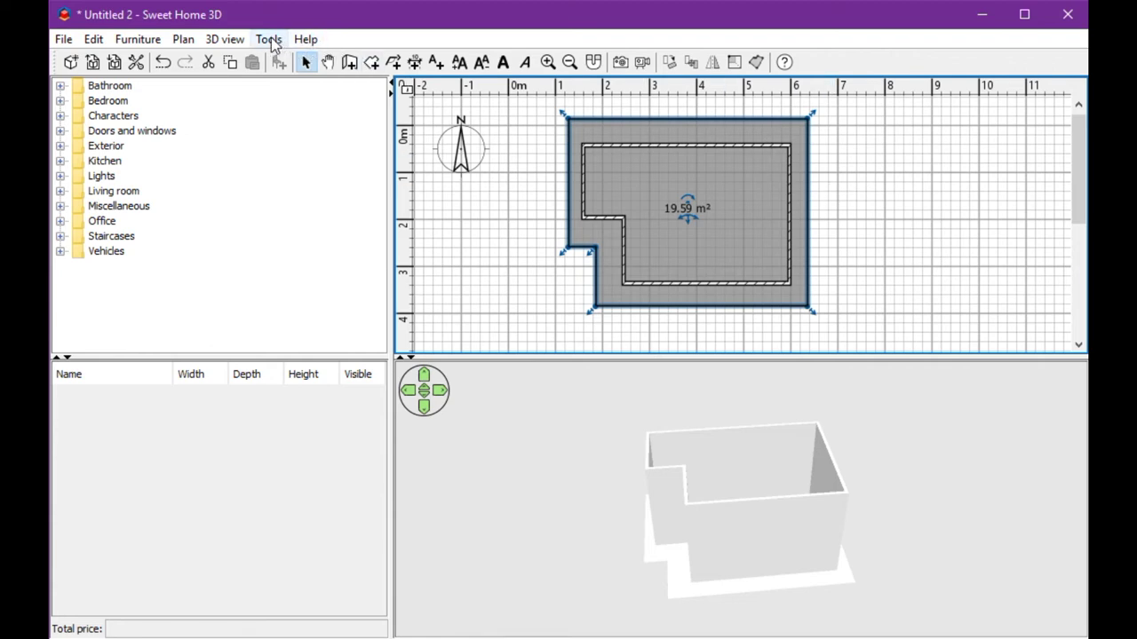
- Generate a hipped roof from the room, trying slopes from 15° to 90° before keeping 45°
click(269, 40)
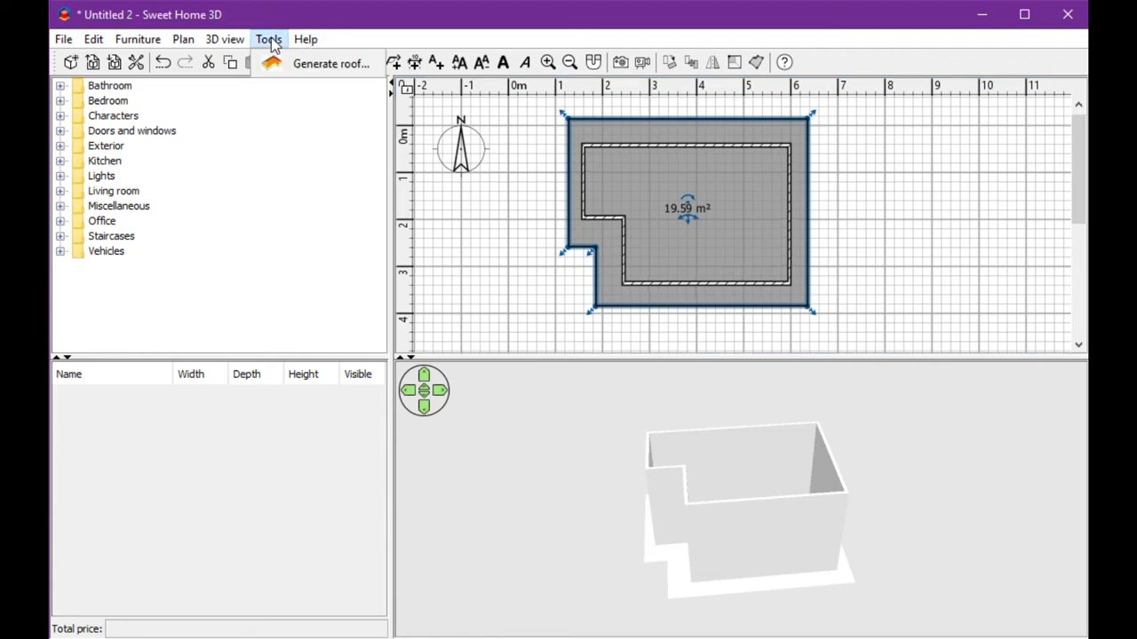
click(298, 75)
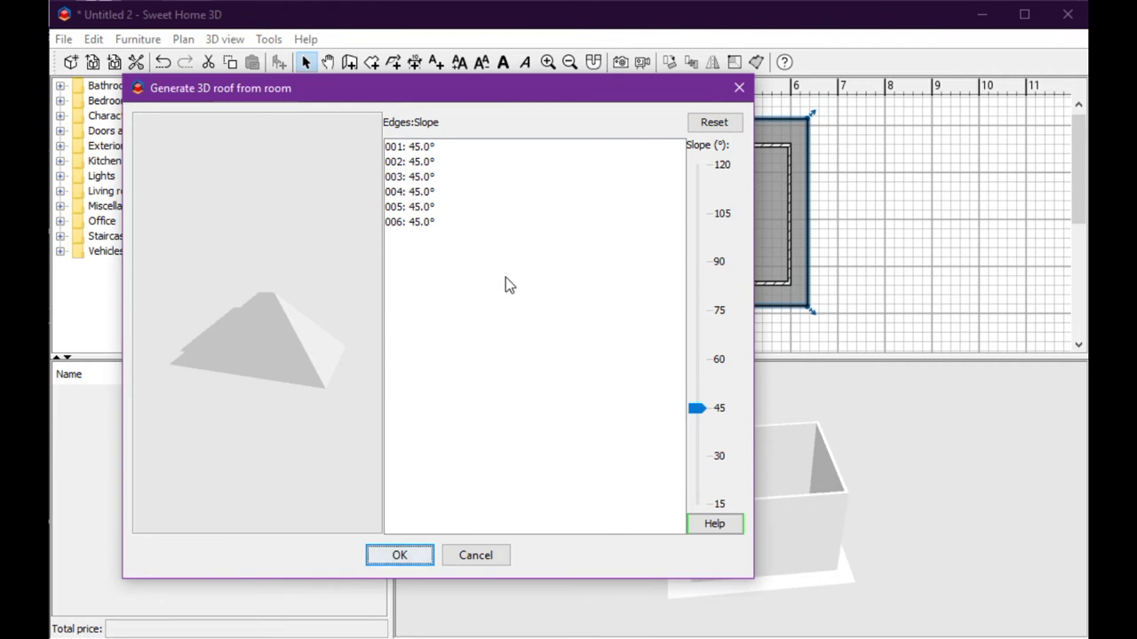
mouse_move(702, 411)
mouse_down()
mouse_move(697, 362)
mouse_move(699, 453)
mouse_move(697, 323)
mouse_move(693, 477)
mouse_move(698, 390)
mouse_up()
drag(694, 432, 690, 508)
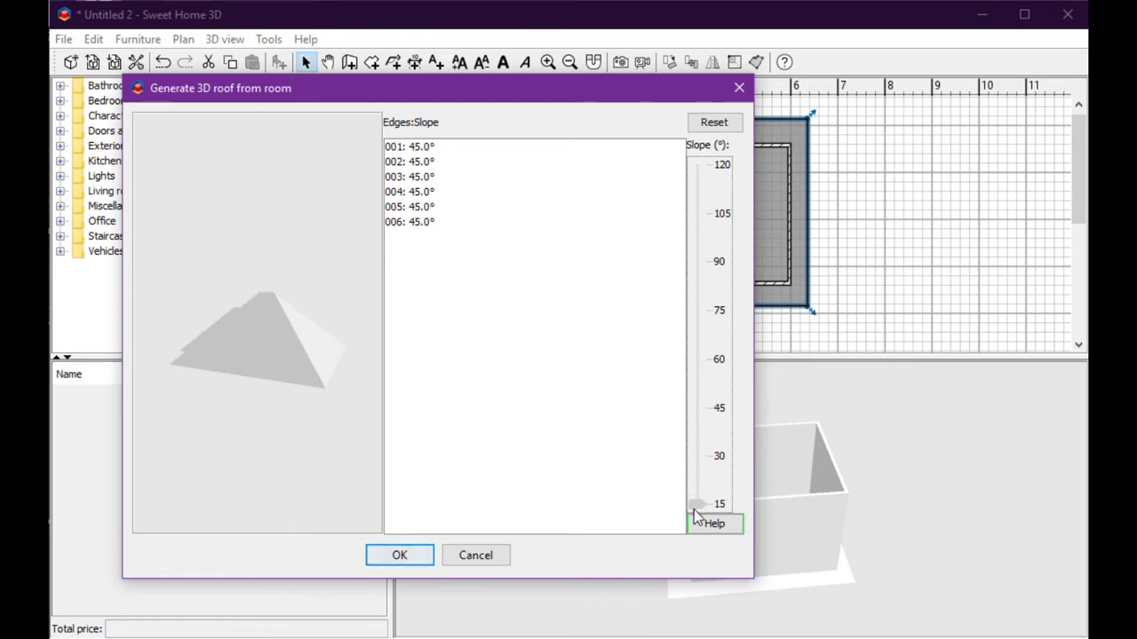
drag(693, 509, 696, 235)
drag(698, 169, 691, 419)
click(399, 557)
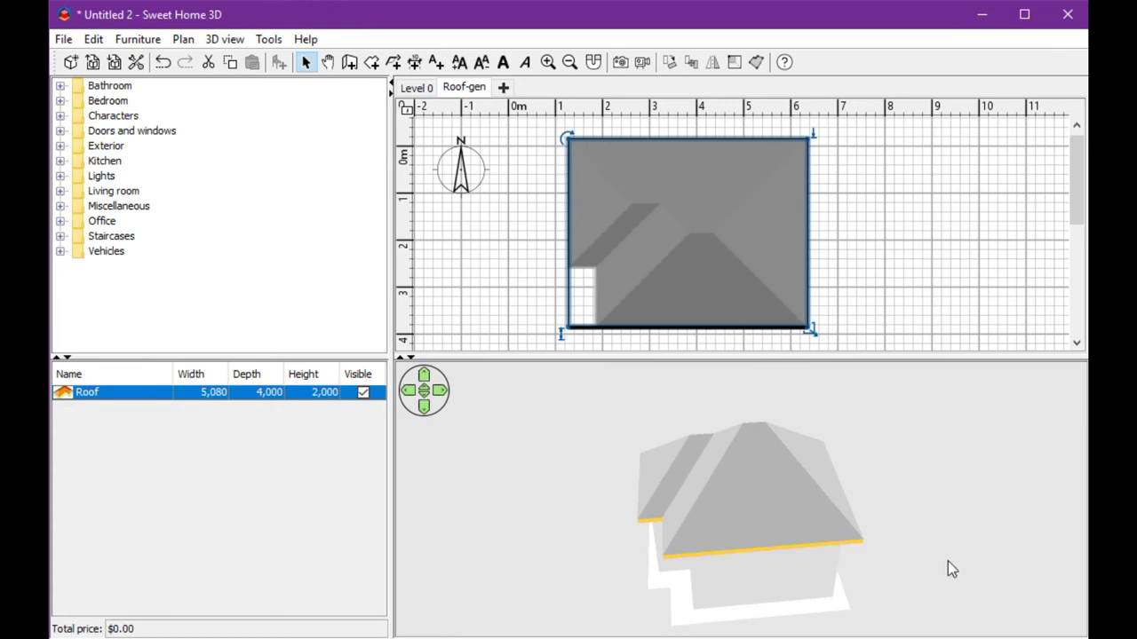
drag(950, 568, 898, 556)
drag(769, 573, 695, 524)
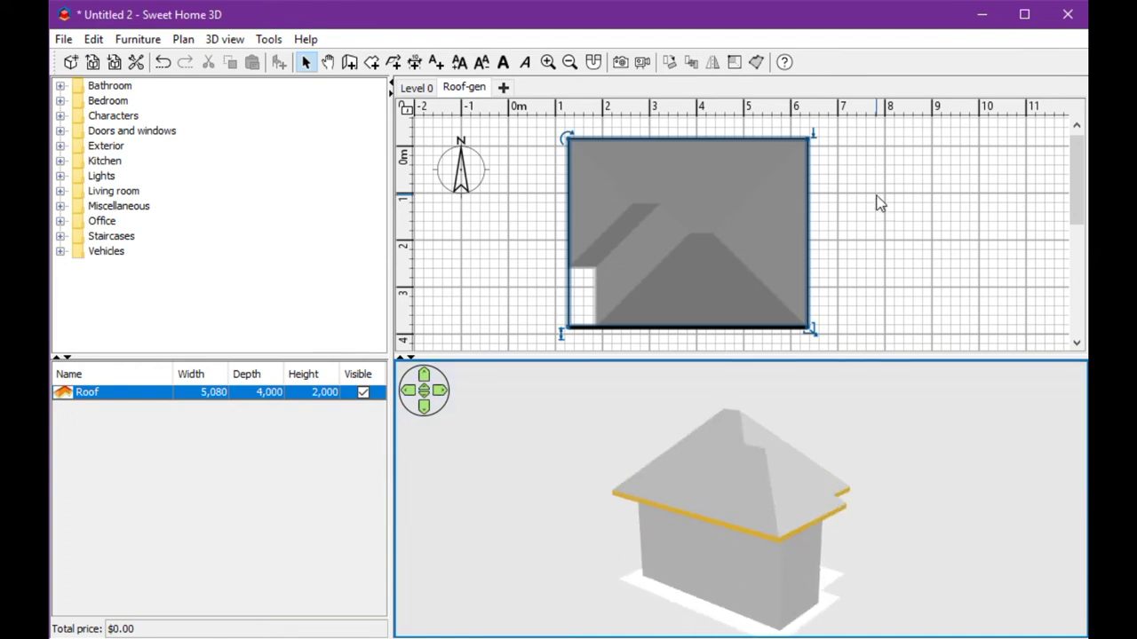
click(843, 235)
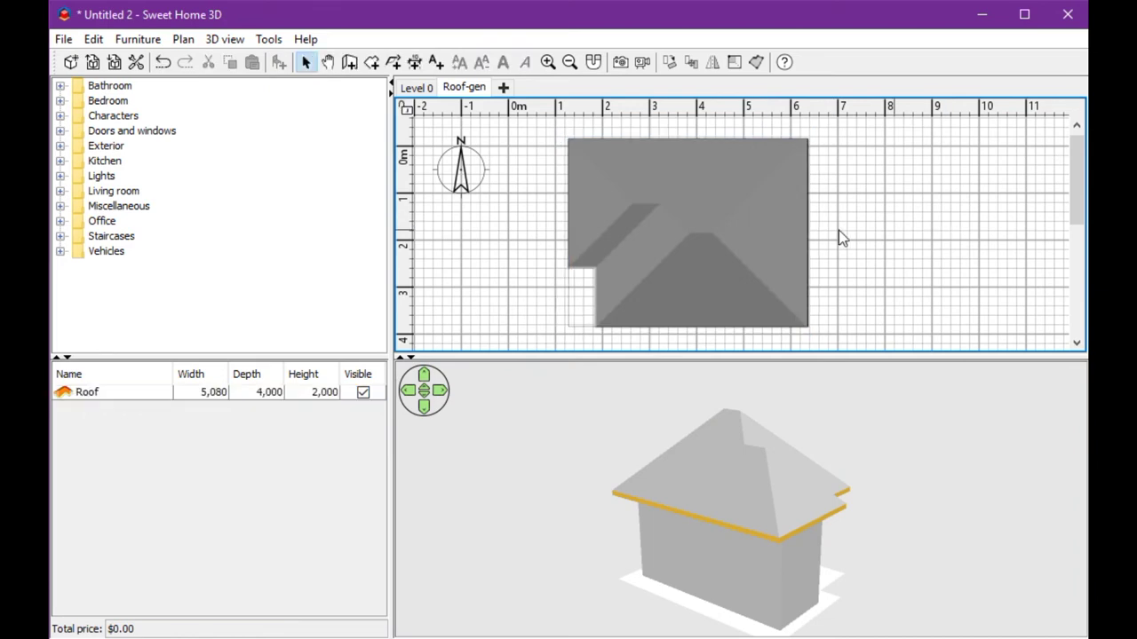
click(740, 205)
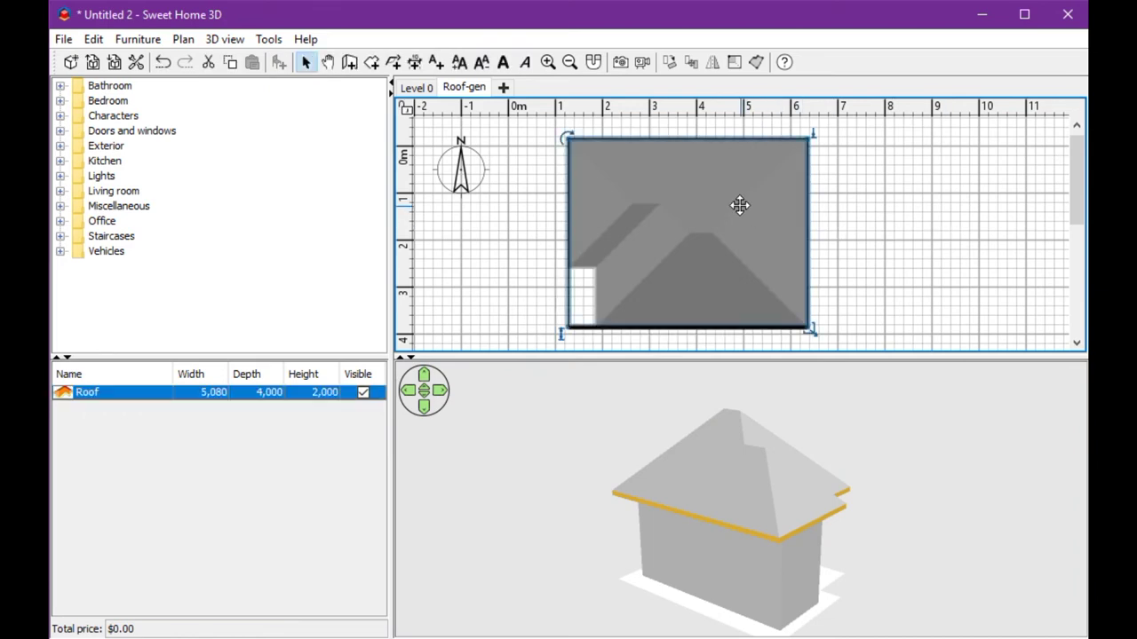
- Give the roof a yellow #EBCD00 colour in its properties dialog
double_click(740, 205)
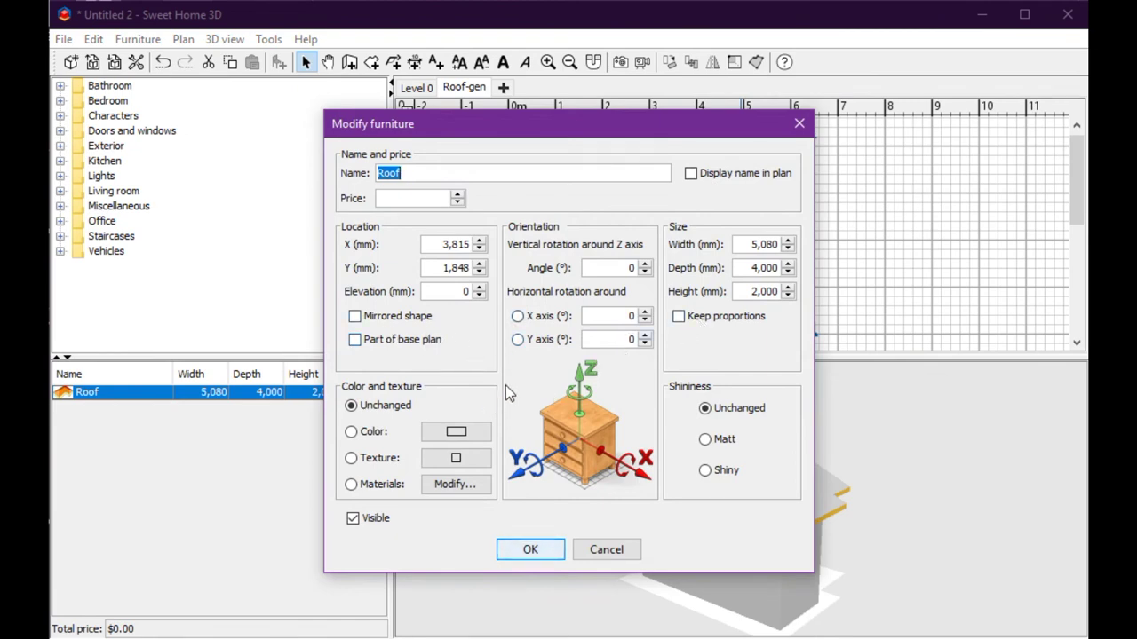
click(360, 432)
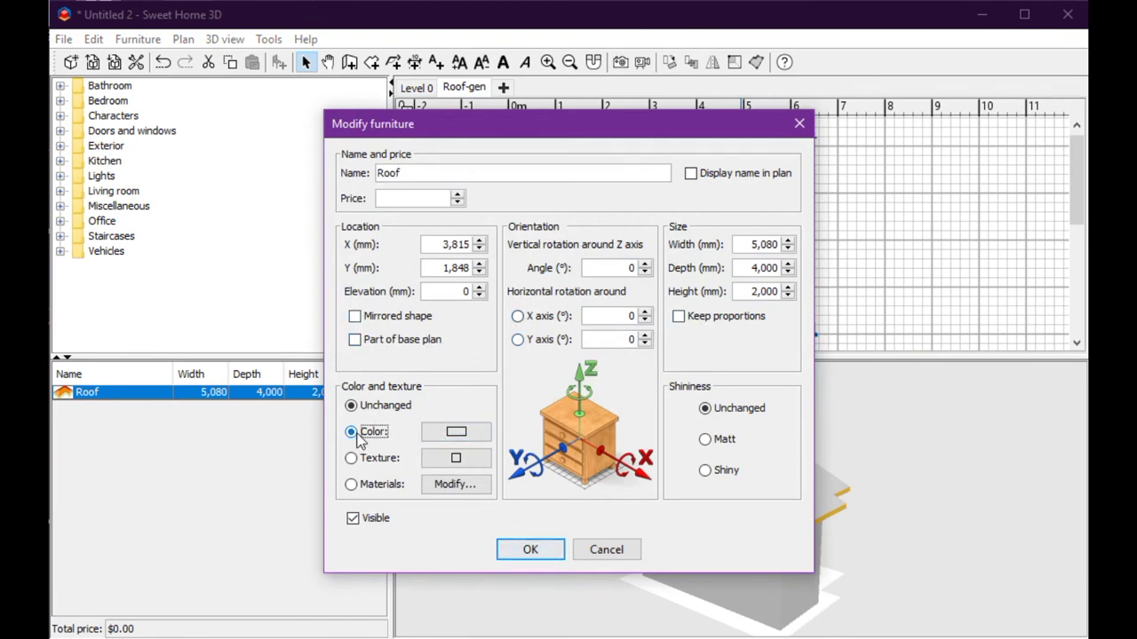
click(456, 431)
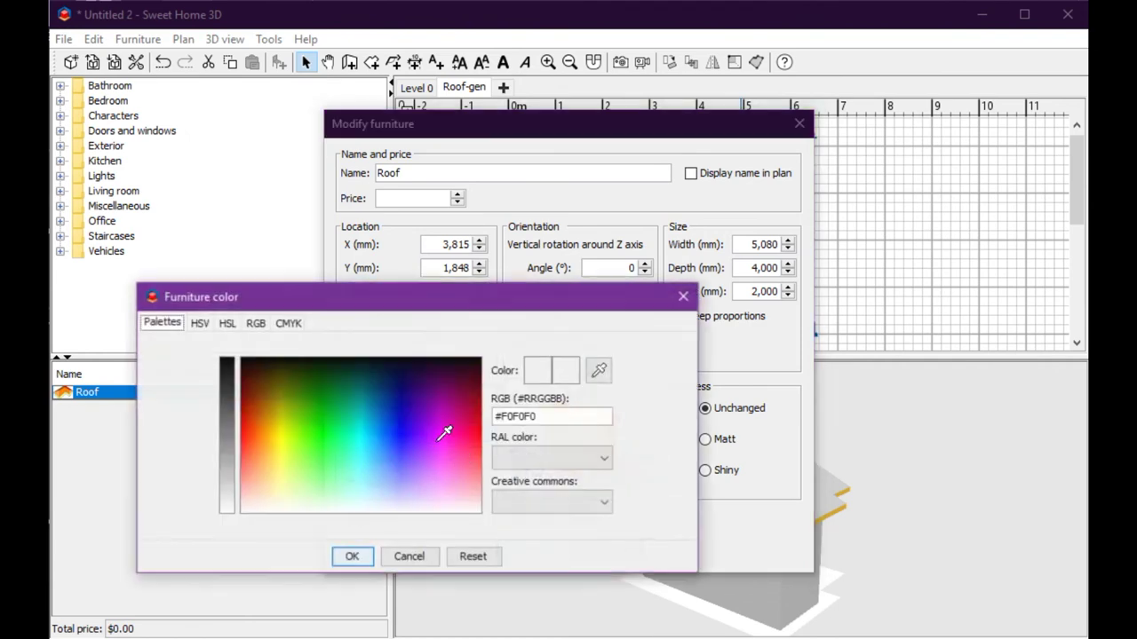
click(284, 431)
click(355, 559)
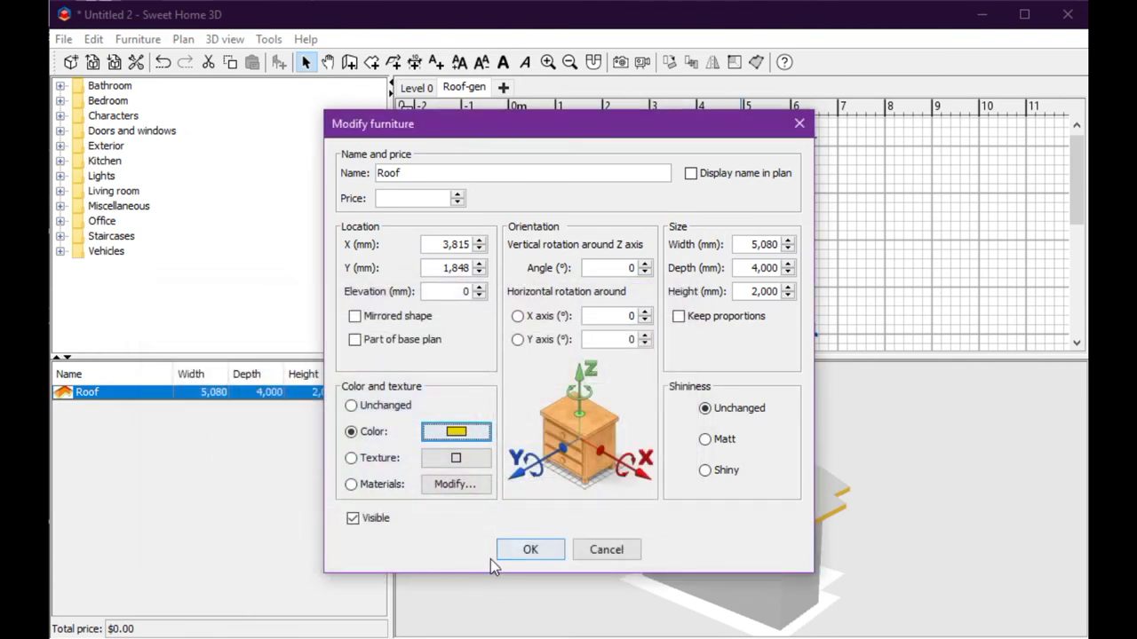
click(532, 549)
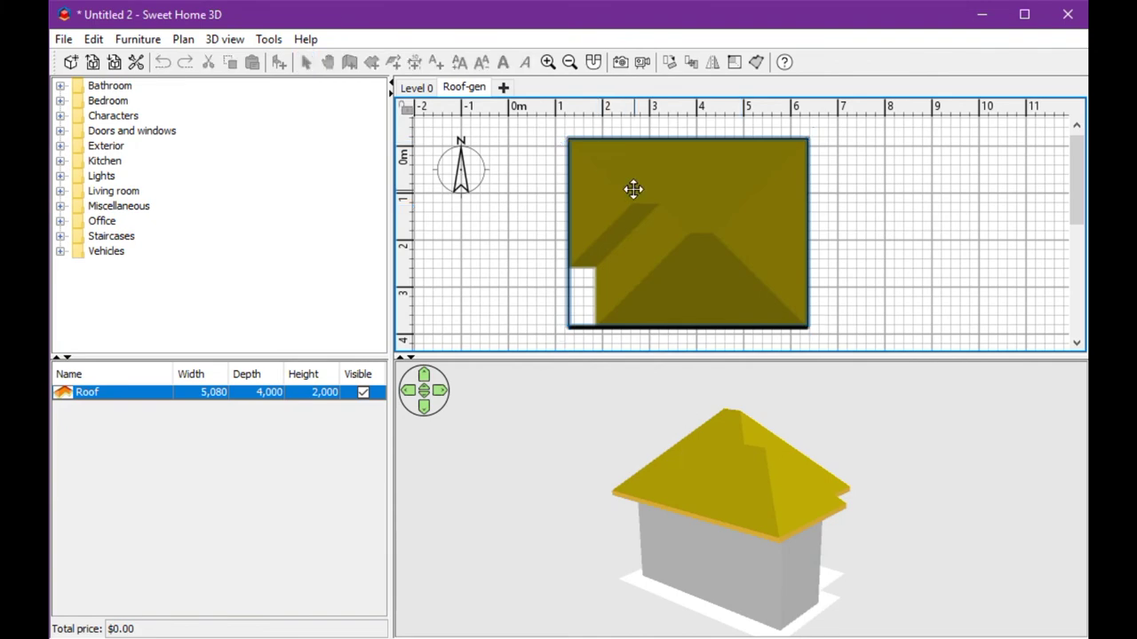
double_click(632, 187)
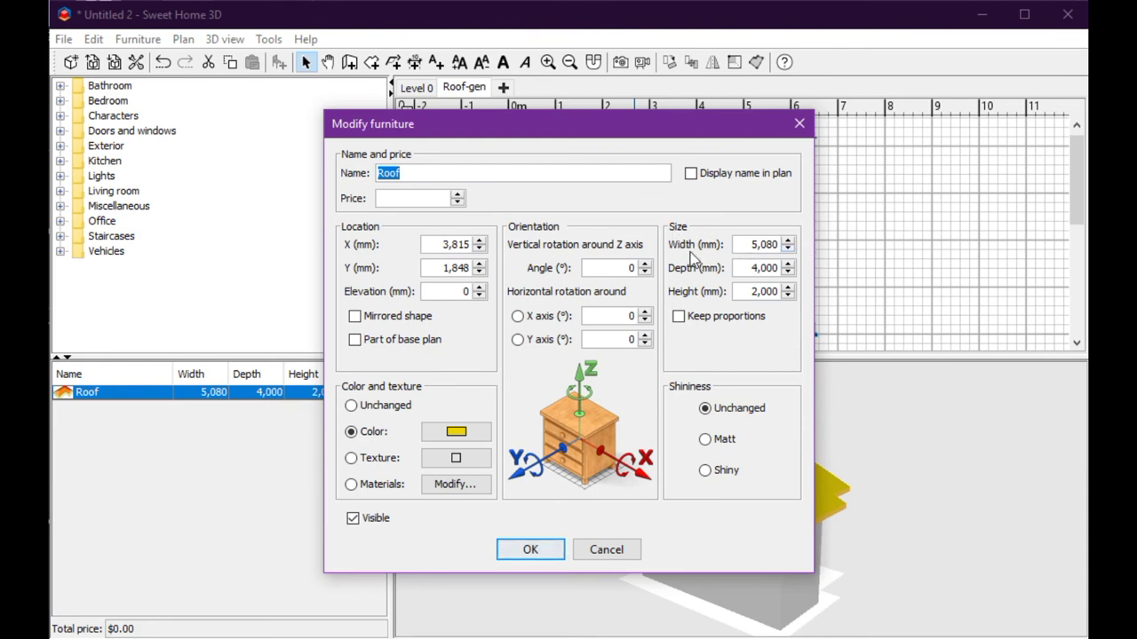
- Set the roof's width to 6000 and depth to 4500
click(755, 244)
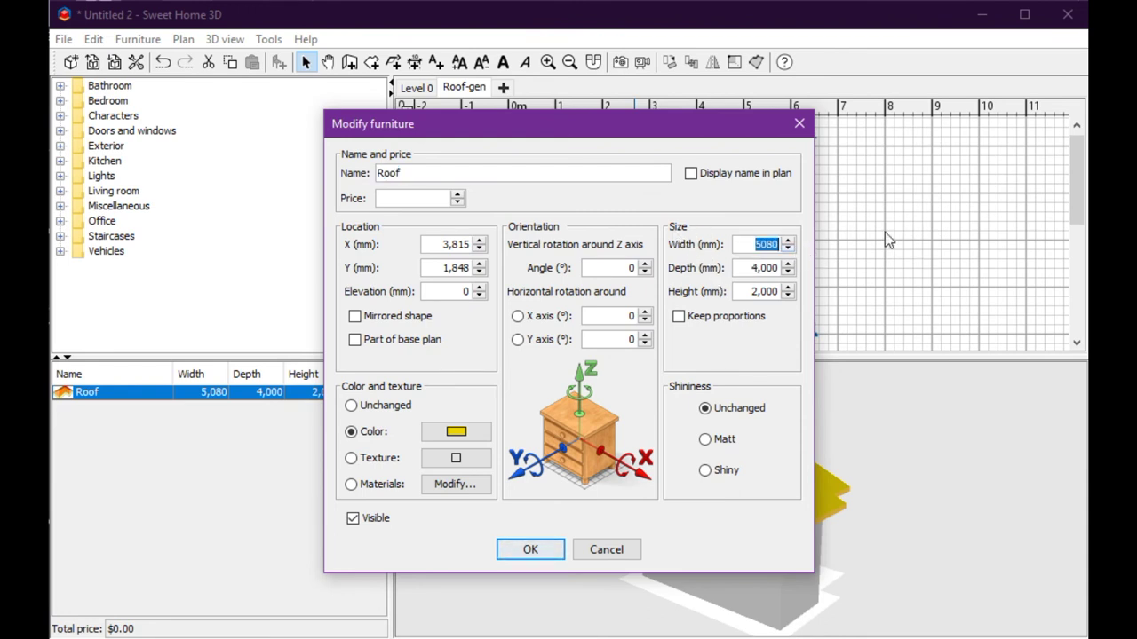
text(6000)
click(746, 267)
text(45)
key(Delete)
key(Delete)
click(550, 549)
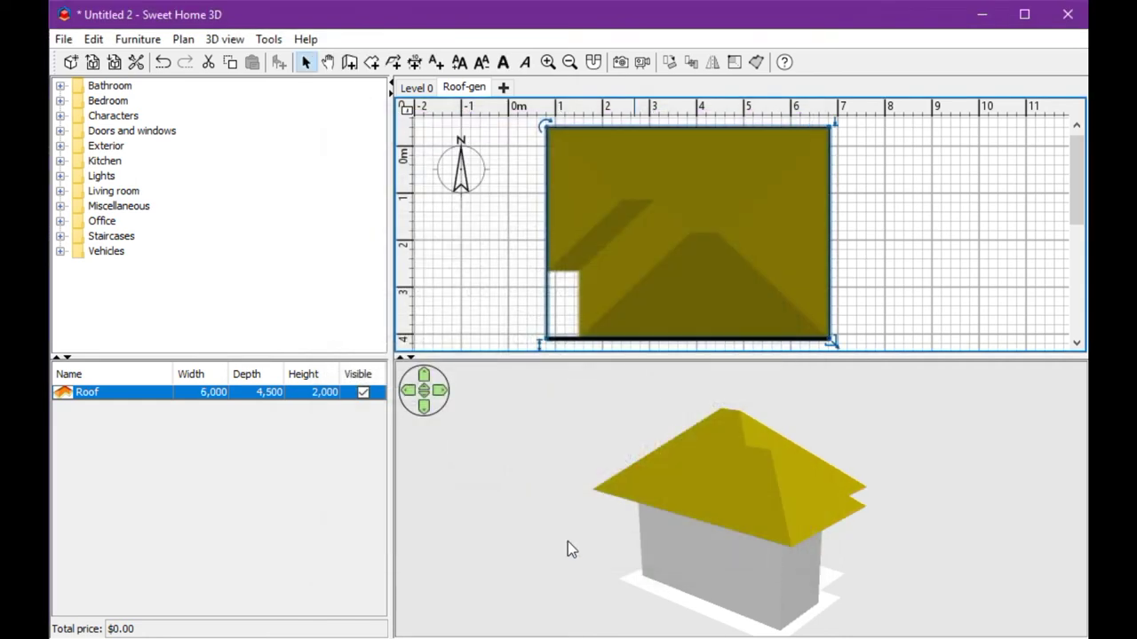
drag(870, 495, 784, 515)
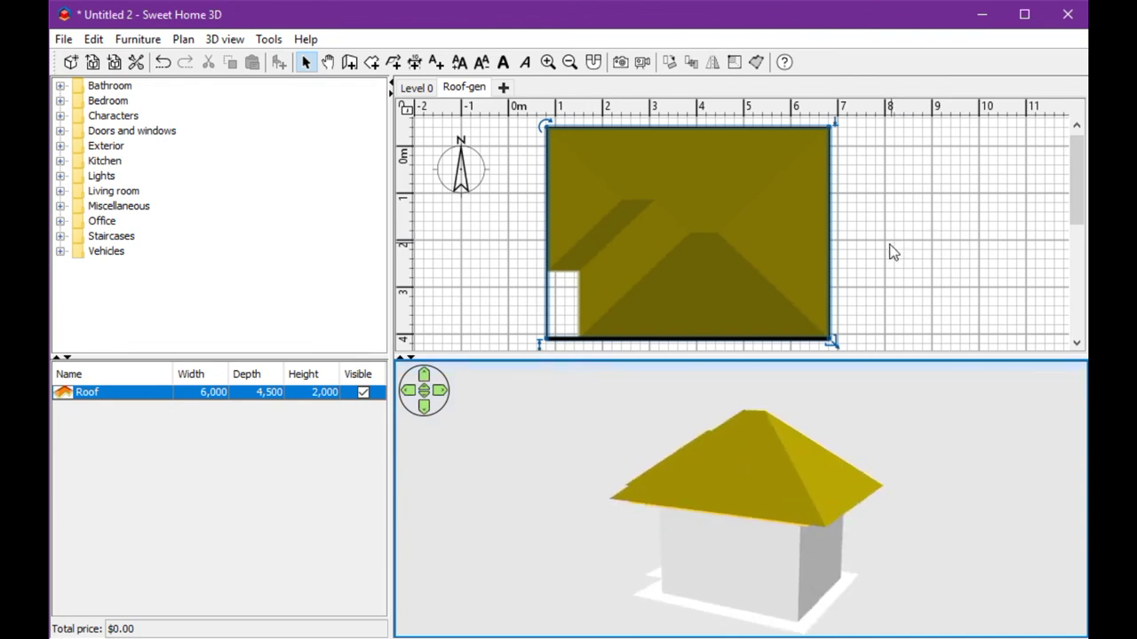
drag(891, 238, 943, 231)
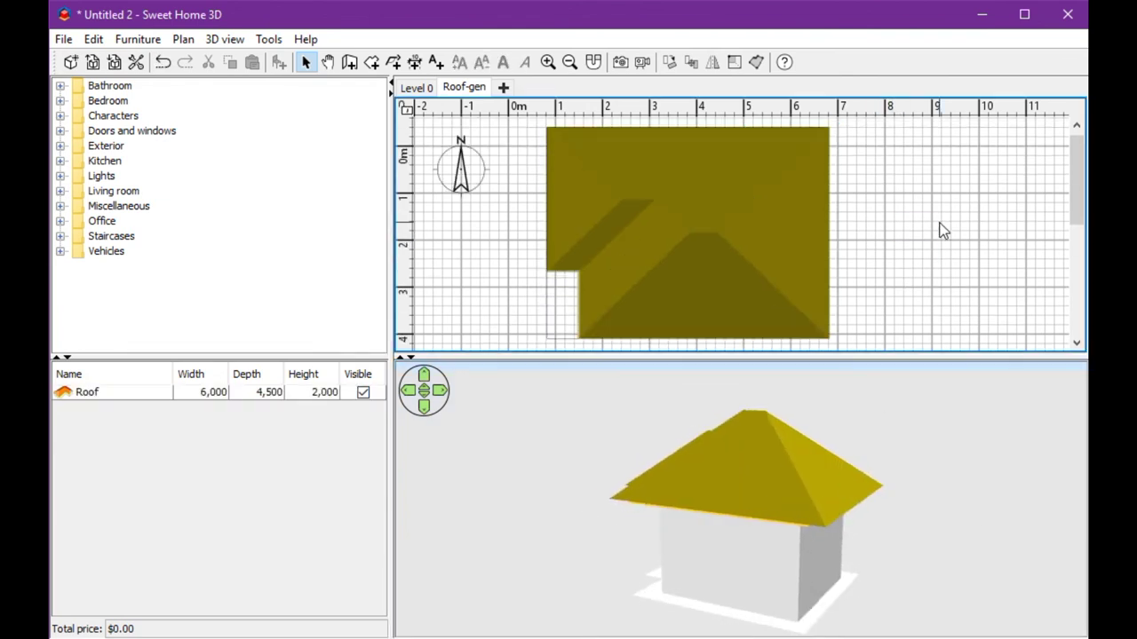